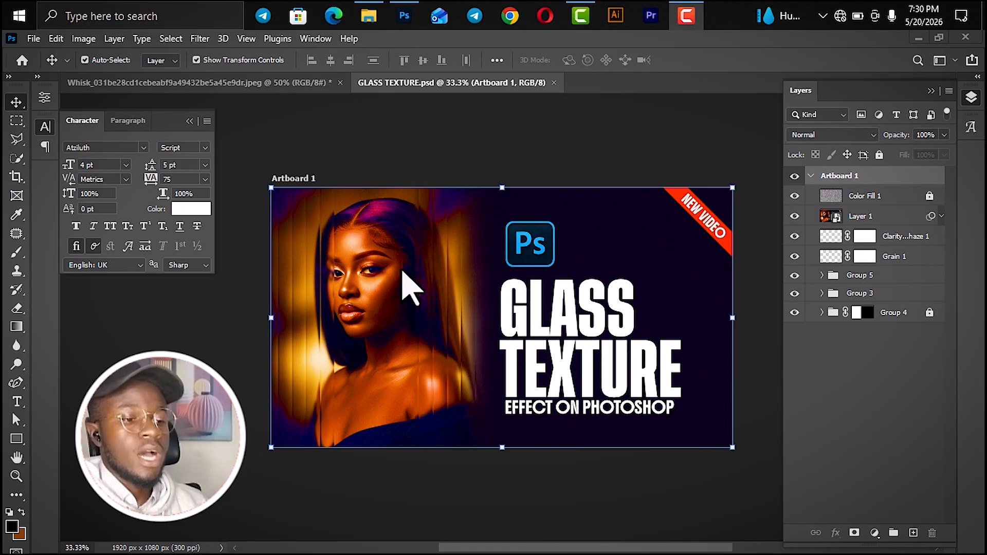
- Switch to the portrait JPEG document and delete its existing IMAGE 1 layer
click(452, 156)
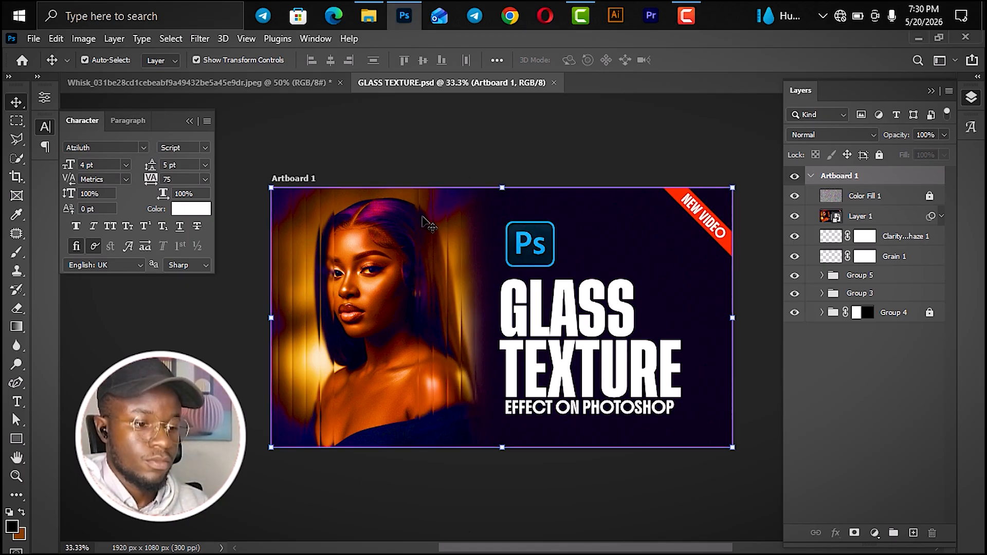
key(ctrl+Tab)
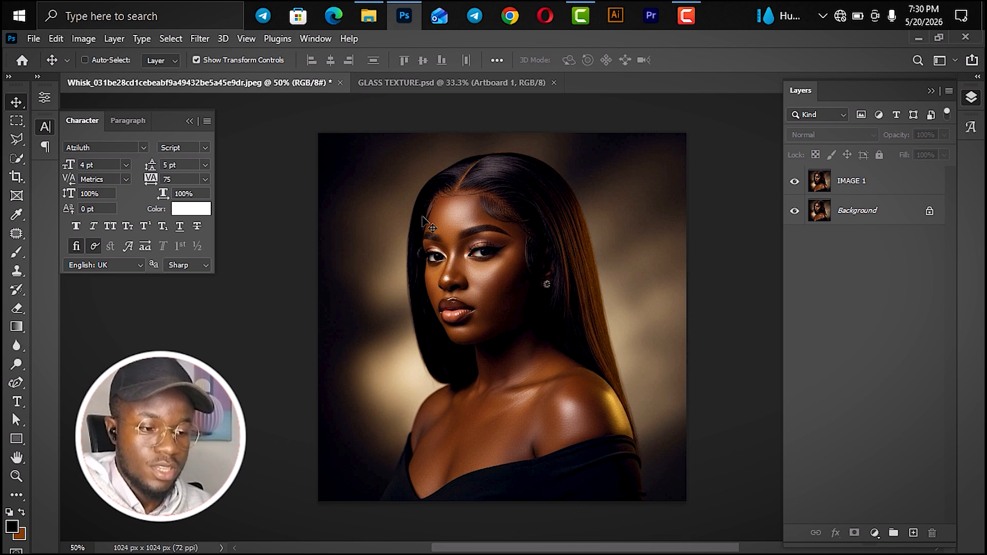
key(ctrl+minus)
key(ctrl+plus)
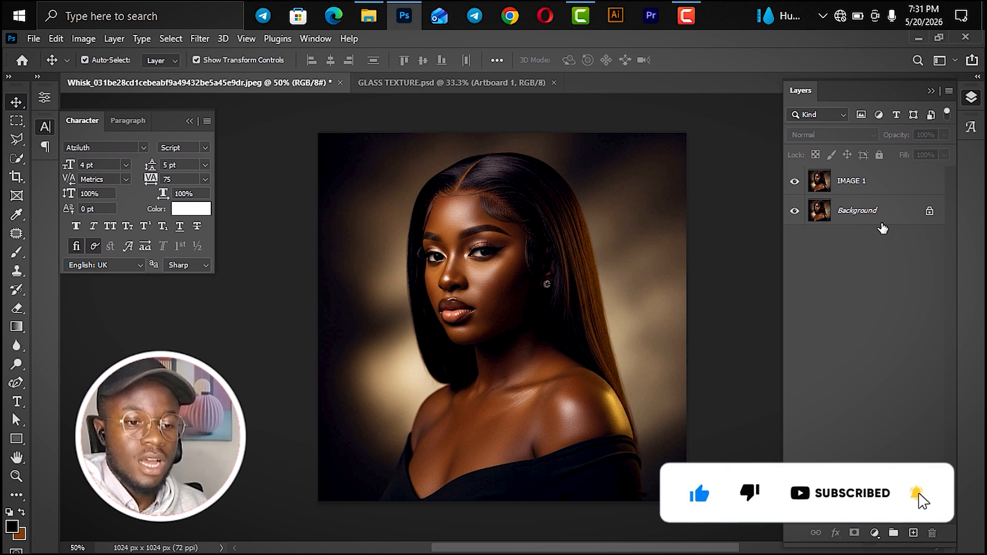
click(846, 186)
key(Delete)
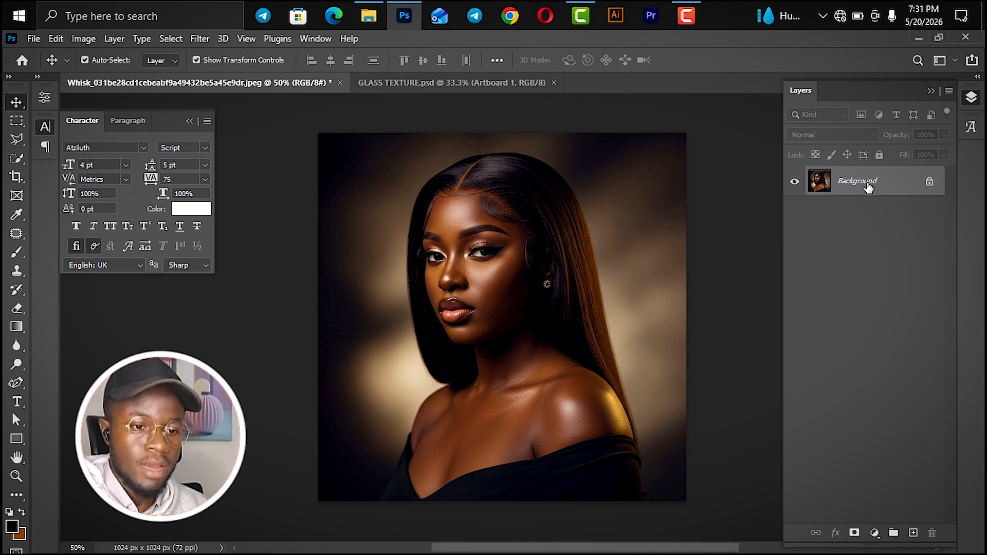
- Duplicate the Background layer as IMAGE 1 and convert the copy to a smart object
key(ctrl)
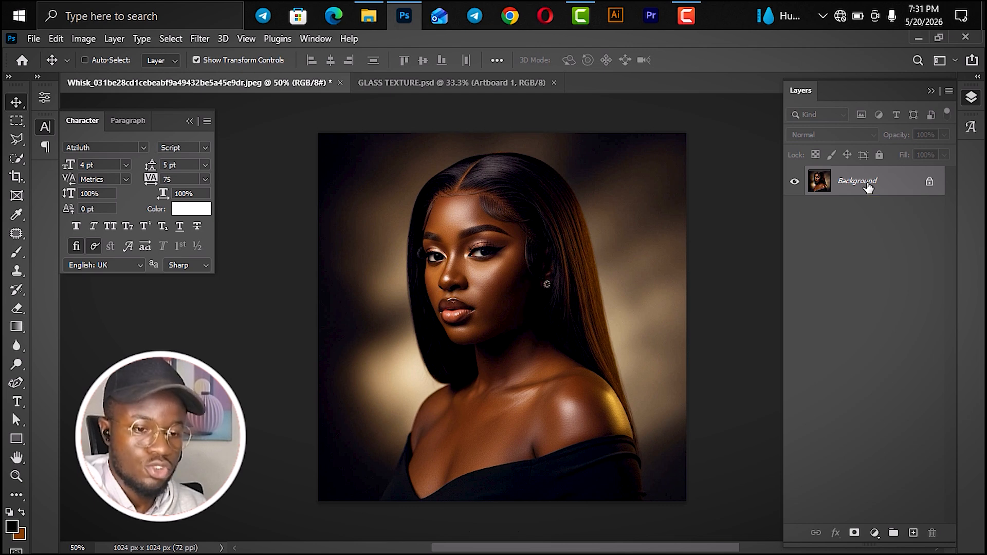
key(ctrl+j)
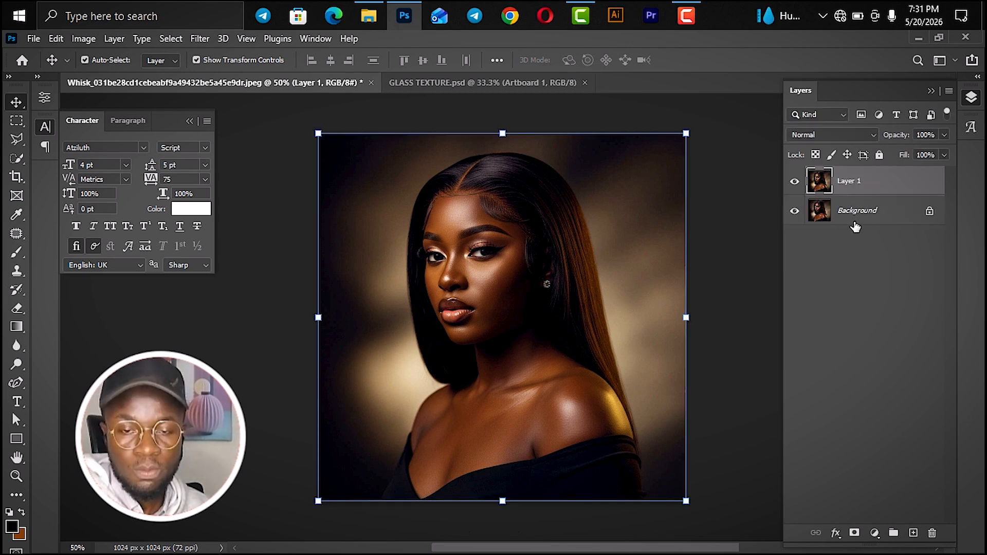
double_click(851, 183)
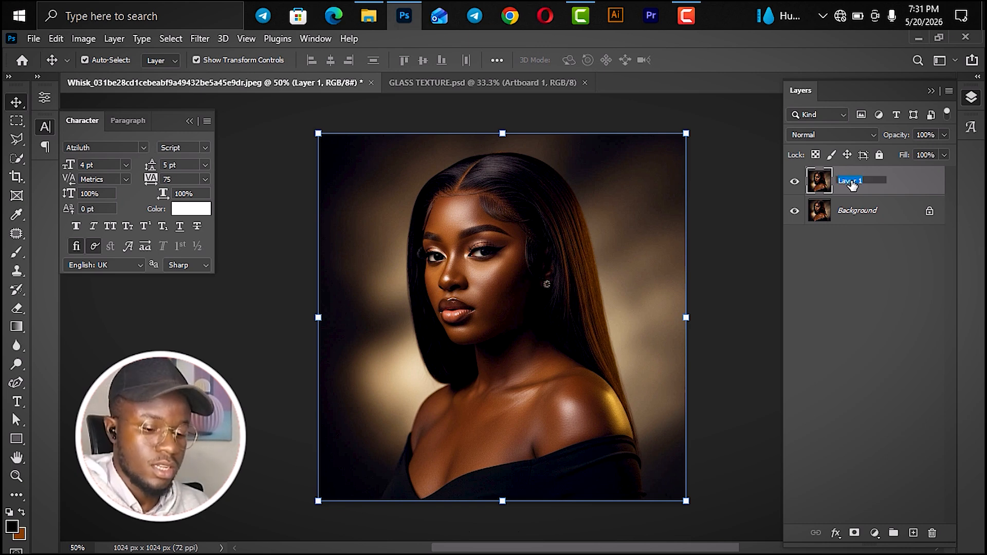
text(IMAGE 1)
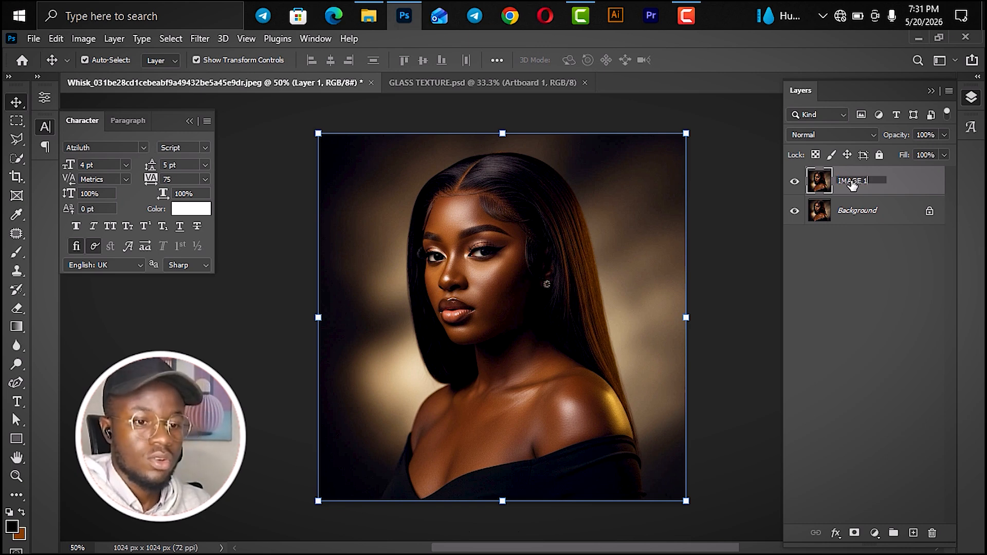
key(Return)
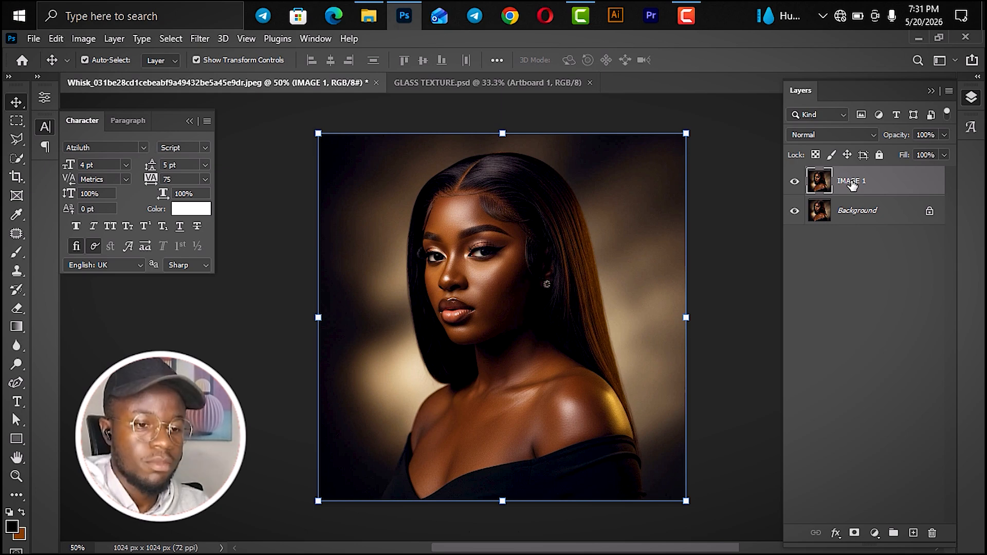
right_click(852, 185)
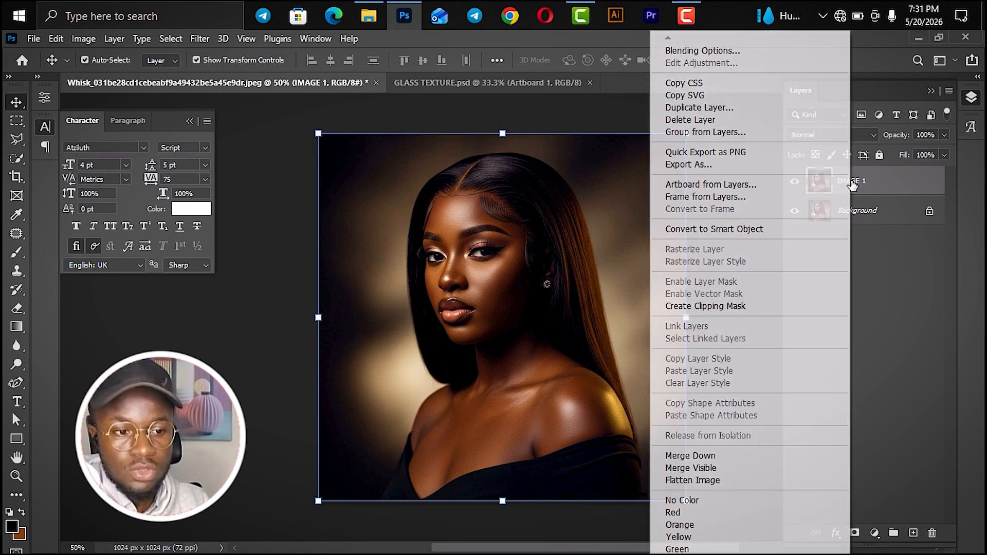
click(779, 233)
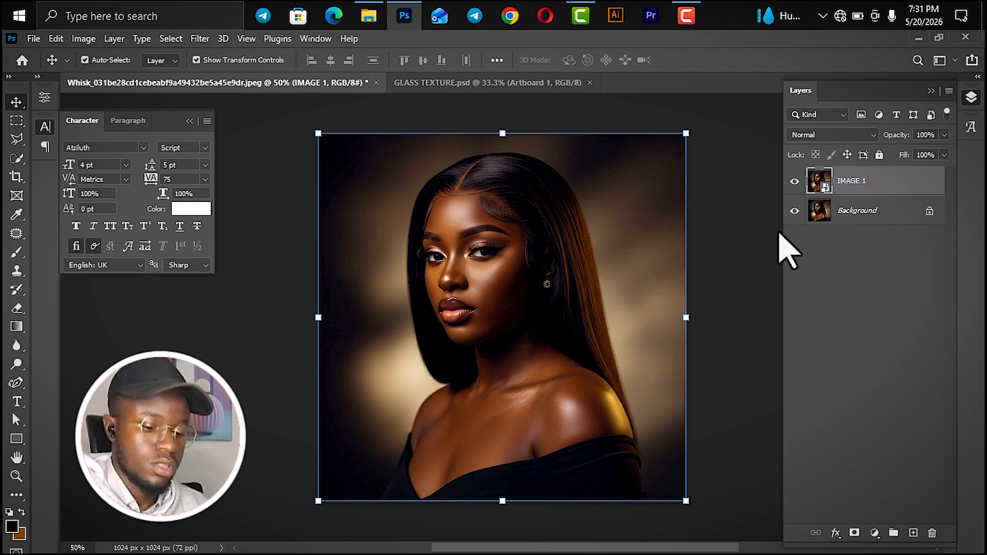
- Duplicate the IMAGE 1 smart object and rename the copy IMAGE 2
key(ctrl+j)
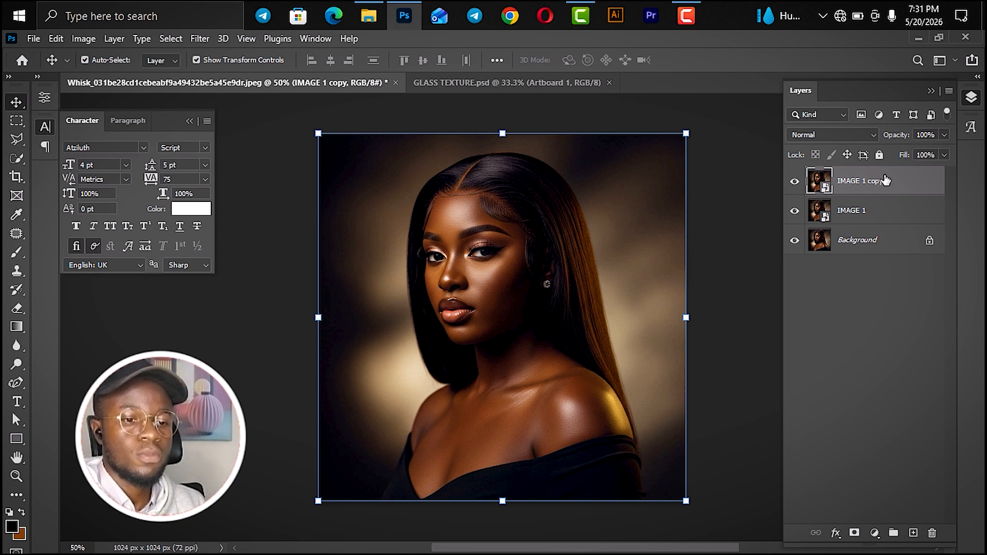
double_click(856, 182)
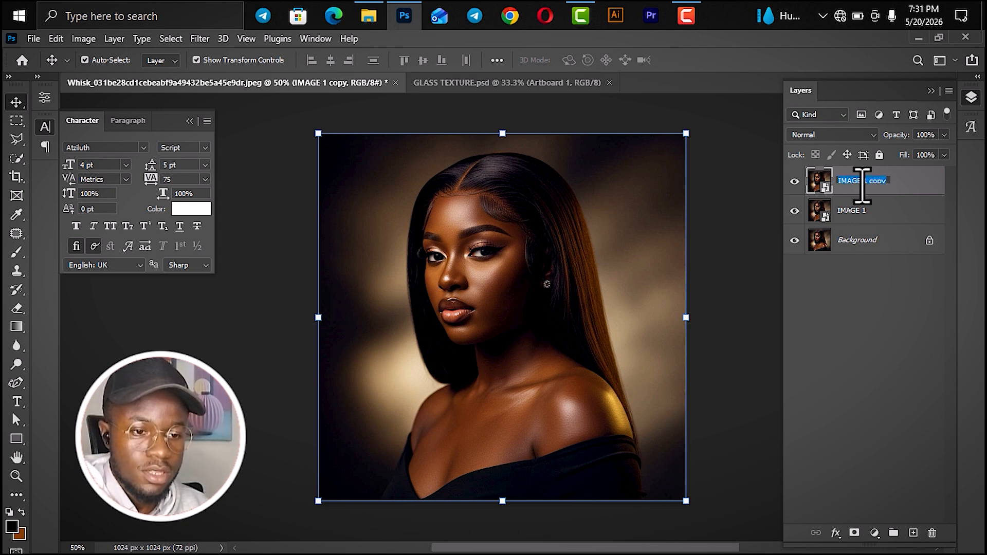
click(911, 185)
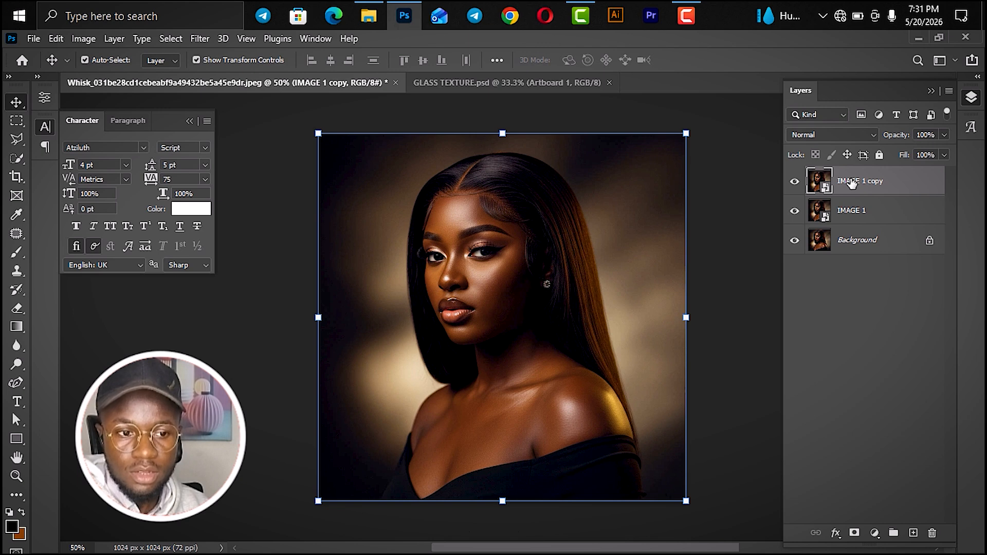
double_click(853, 183)
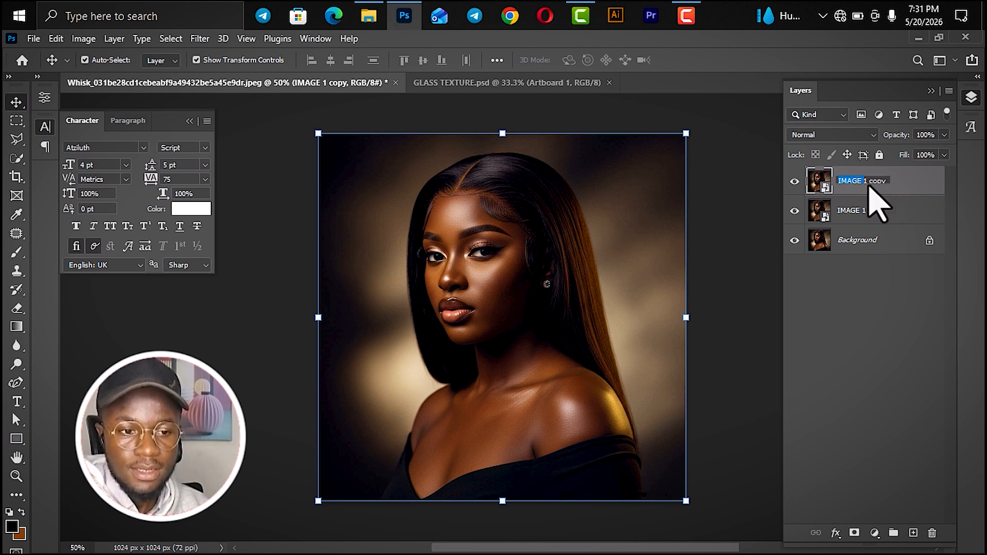
click(862, 181)
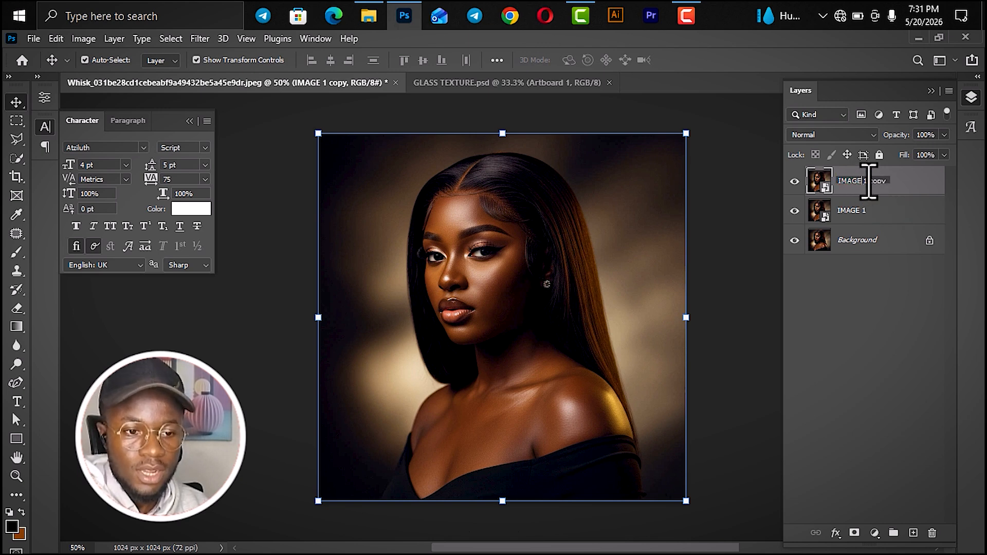
shift+click(917, 180)
key(BackSpace)
text(2)
key(Return)
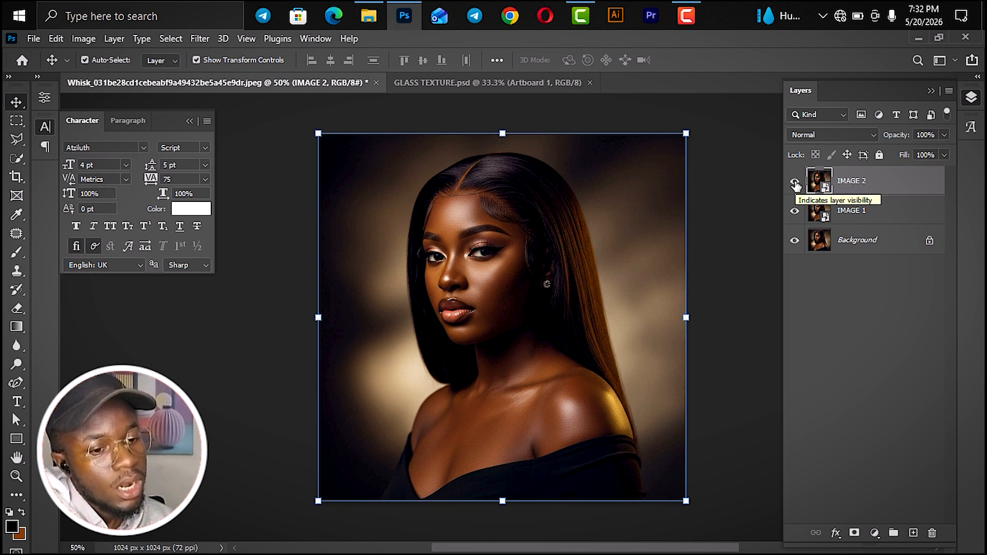
- Hide the IMAGE 1 layer and open the Gaussian Blur filter for IMAGE 2, keeping its dialog clear of the portrait
click(851, 216)
click(795, 212)
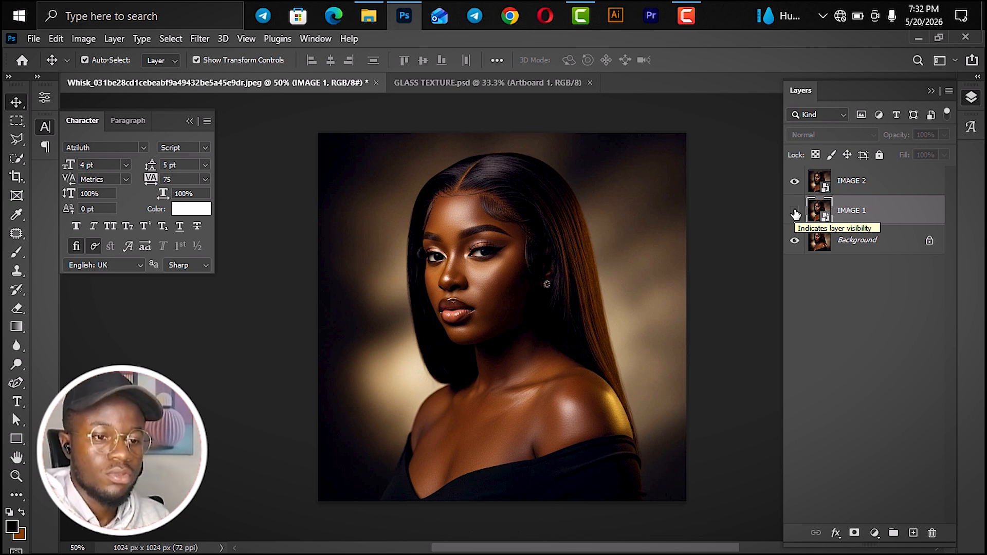
click(858, 187)
click(200, 39)
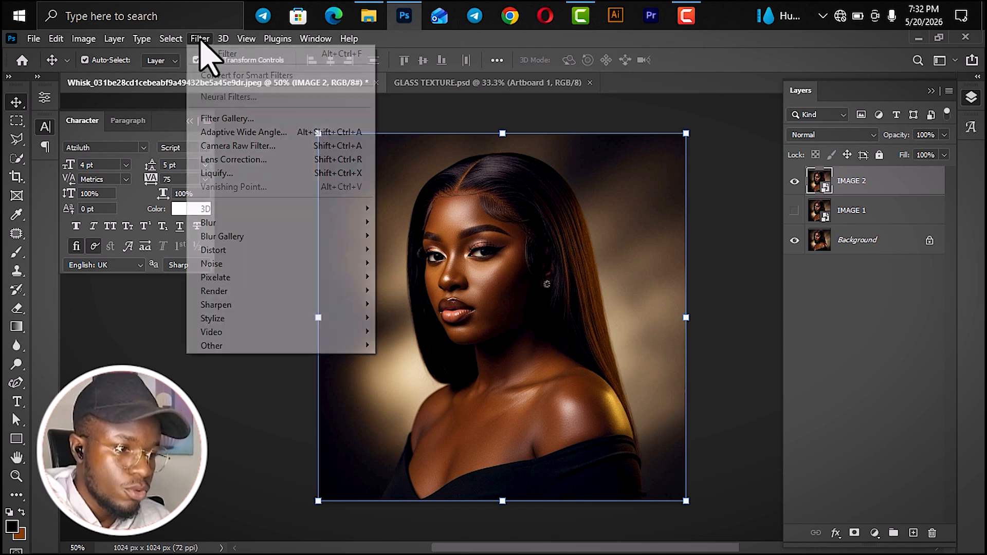
mouse_move(320, 222)
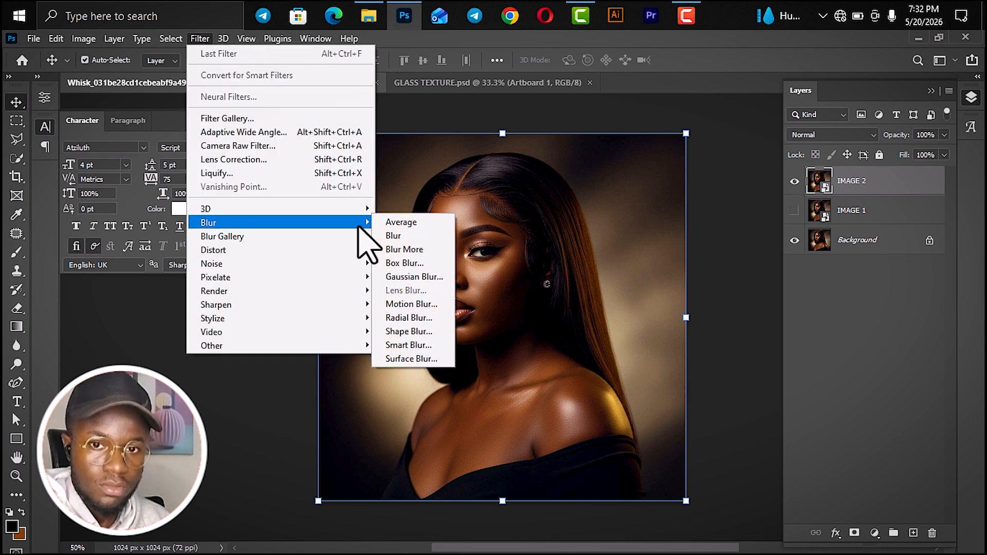
click(408, 277)
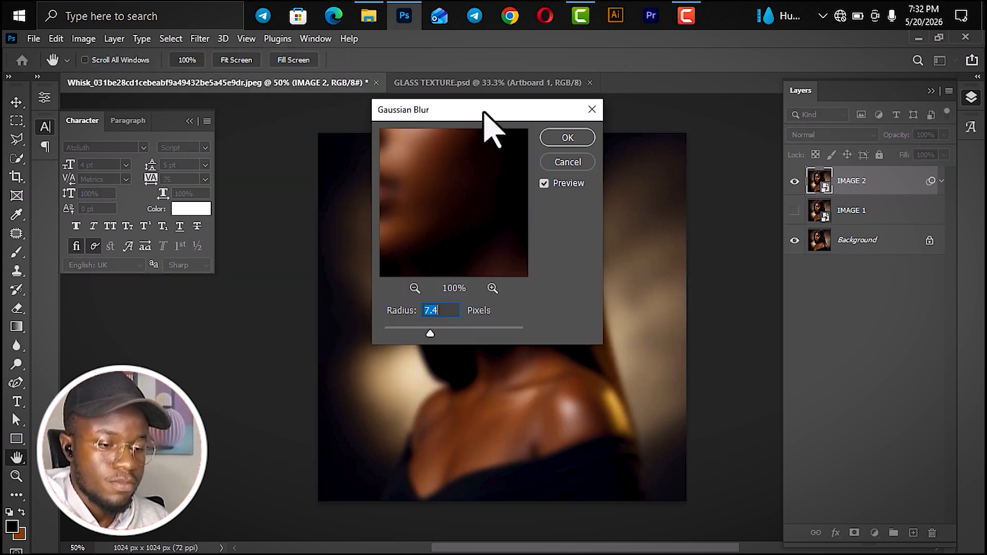
drag(483, 112, 826, 269)
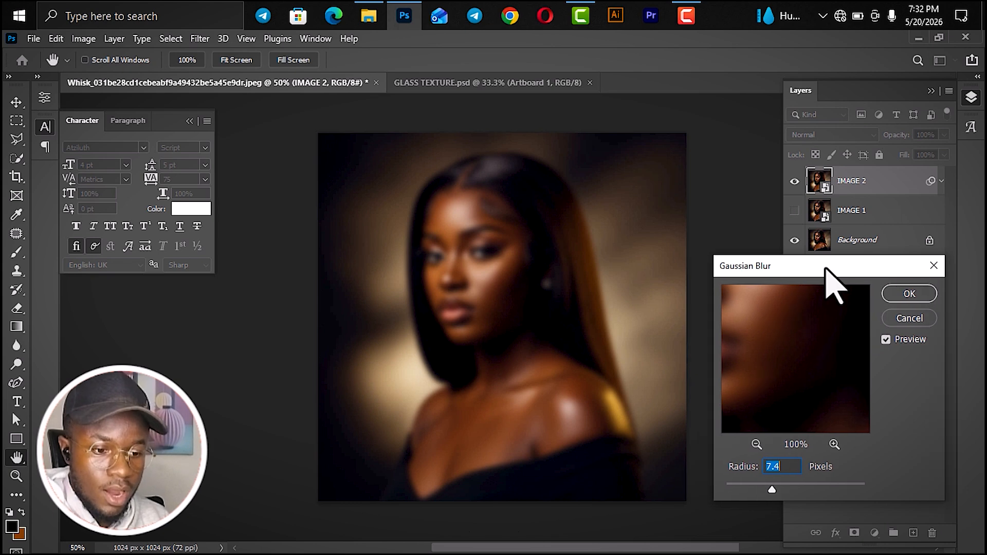
- Try Gaussian Blur radii from about 10 to 263 pixels on IMAGE 2 to compare the blur strength
drag(772, 489, 780, 490)
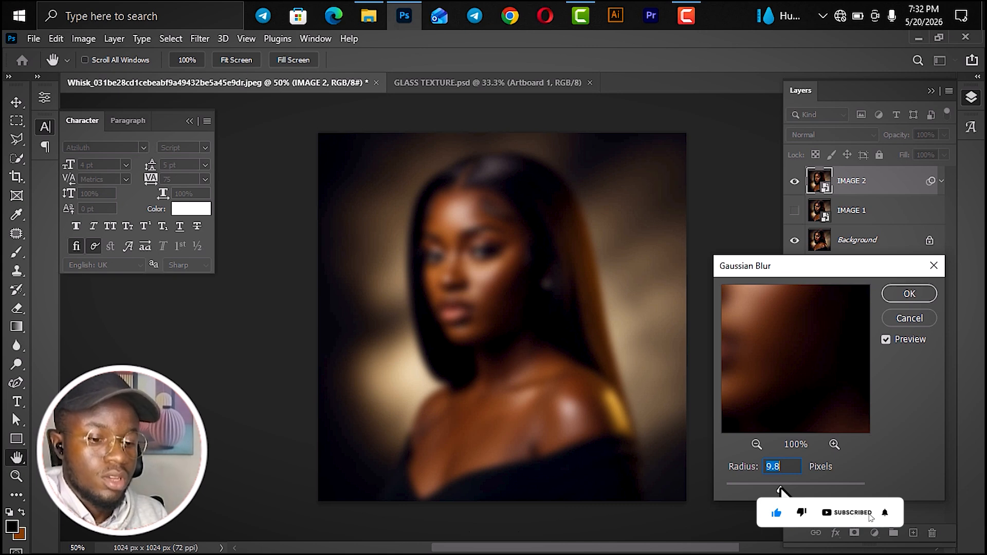
drag(780, 489, 784, 489)
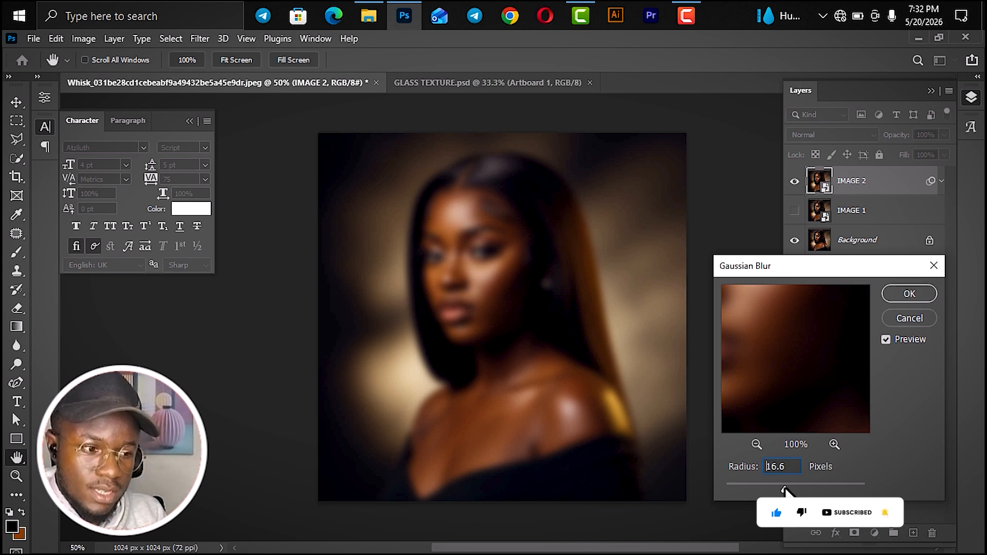
click(842, 490)
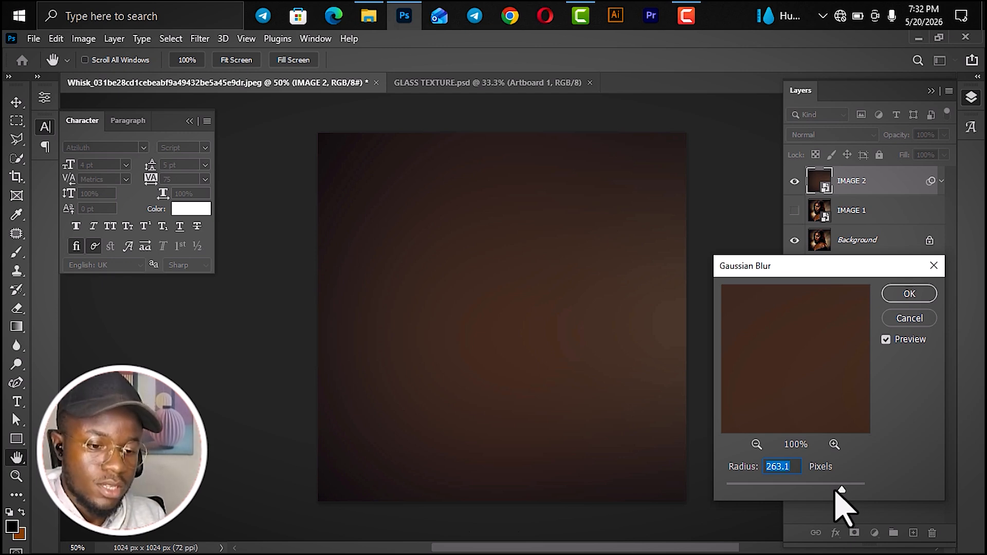
drag(841, 490, 772, 489)
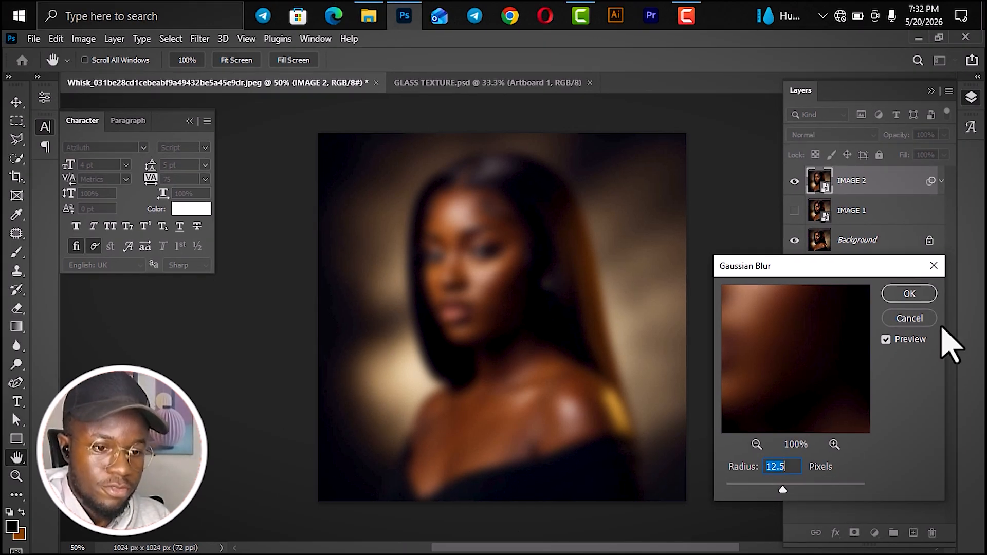
- Apply the Gaussian Blur to IMAGE 2 with a radius of 13 pixels and collapse its smart filter list
text(13)
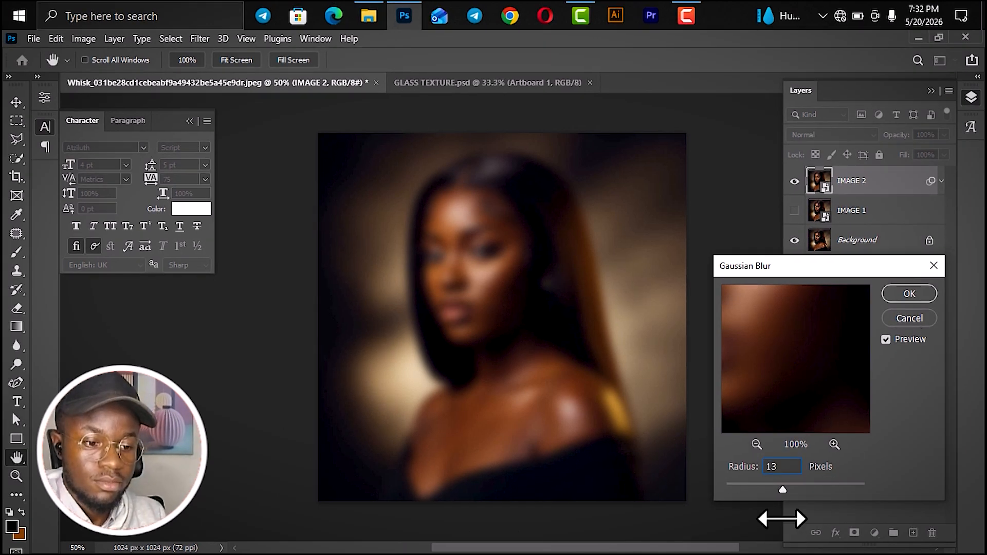
click(907, 460)
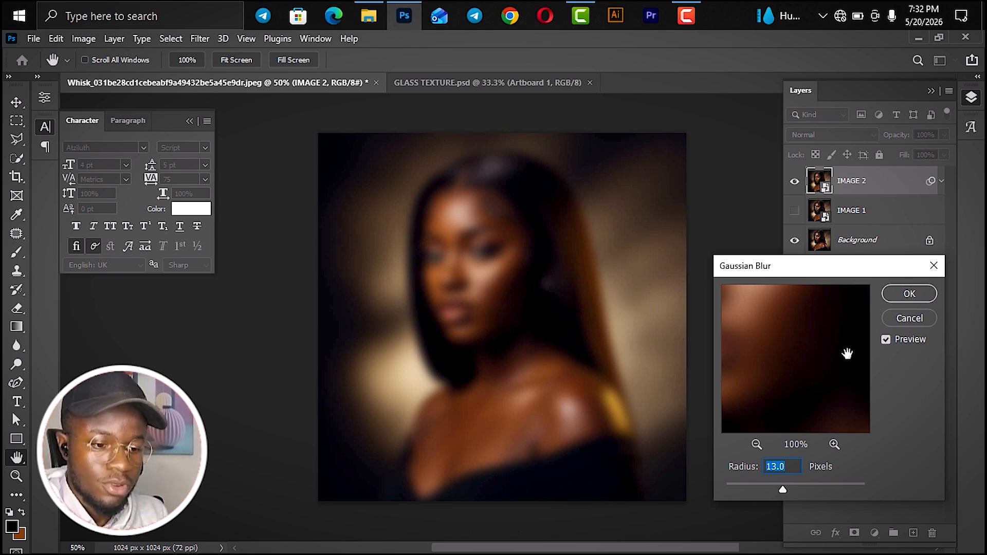
click(911, 300)
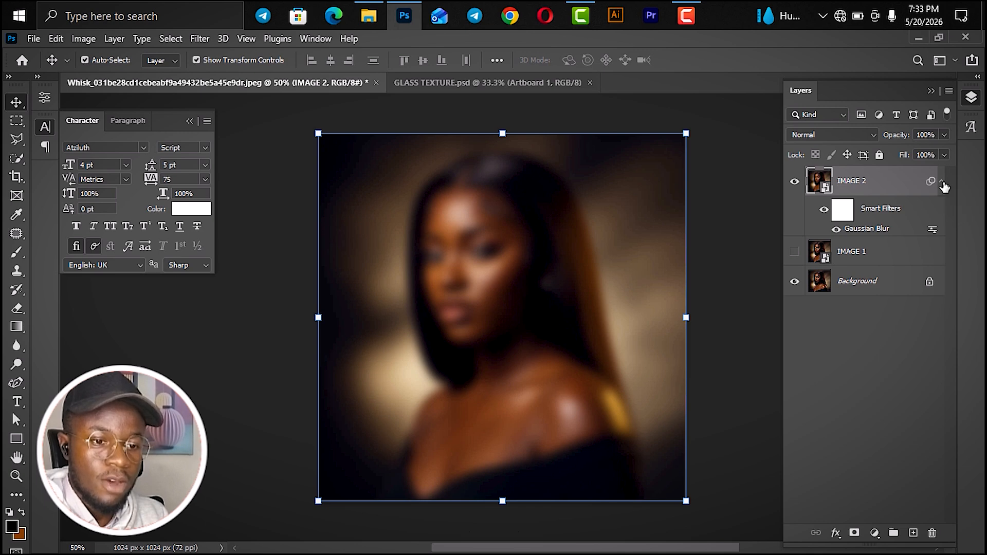
click(942, 182)
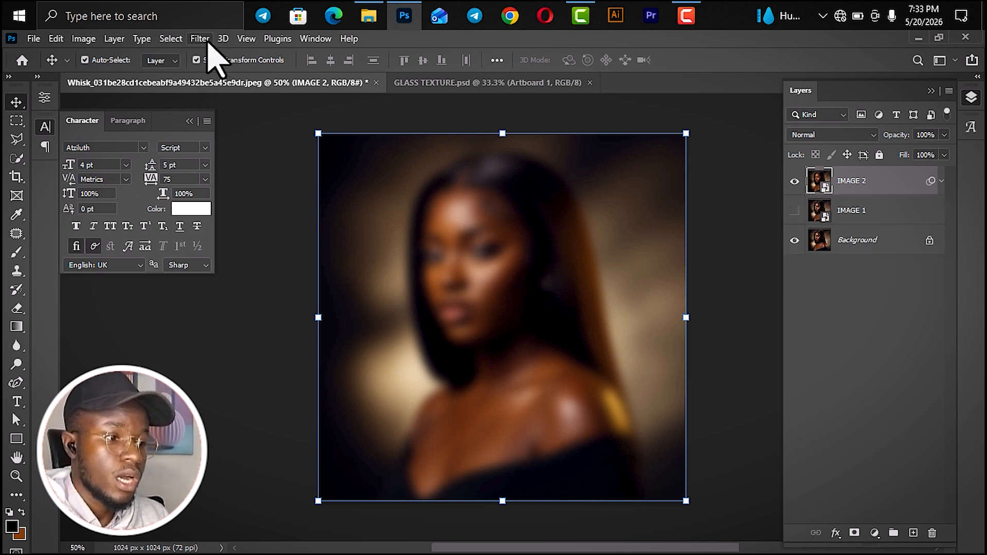
- Open the Filter Gallery for IMAGE 2 and zoom its preview out to 50%
click(205, 40)
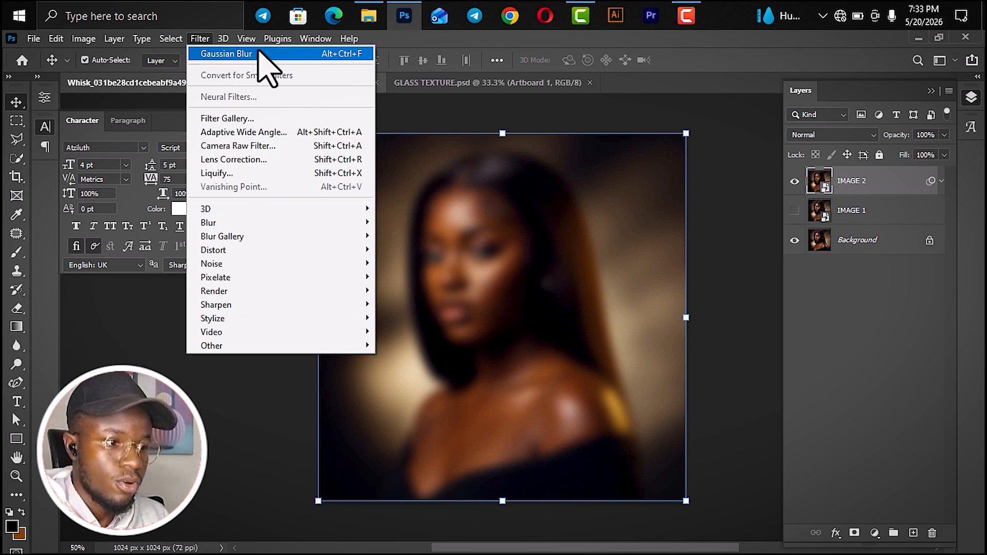
key(F9)
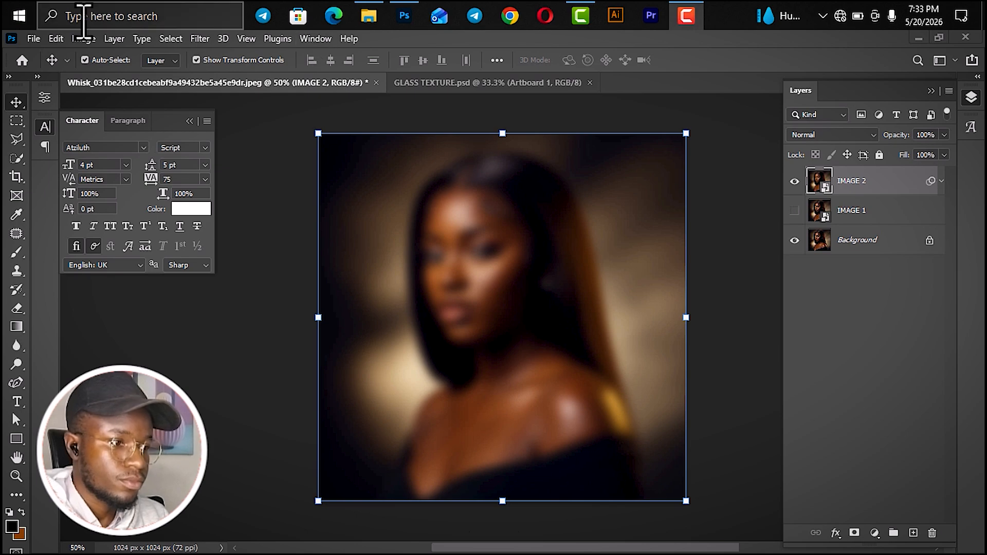
click(200, 39)
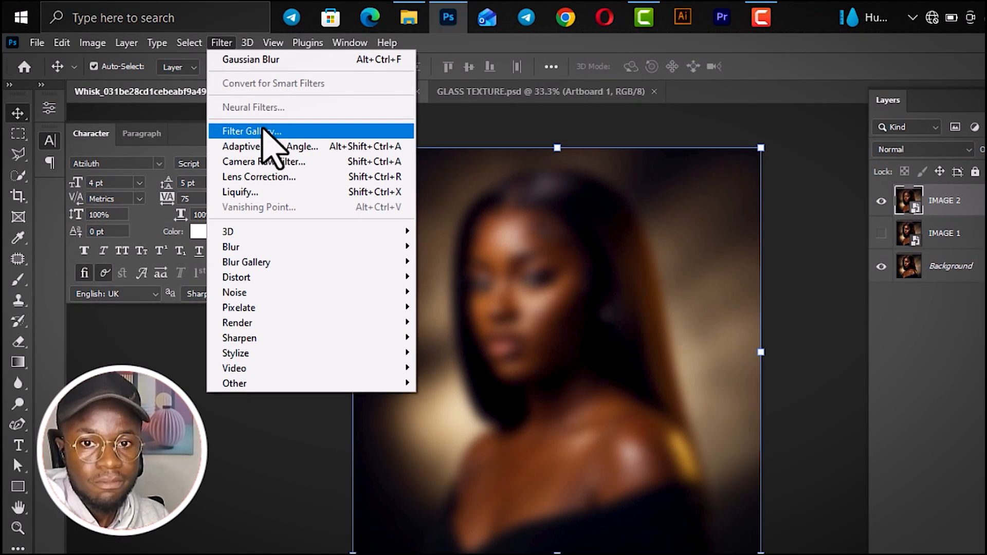
click(264, 129)
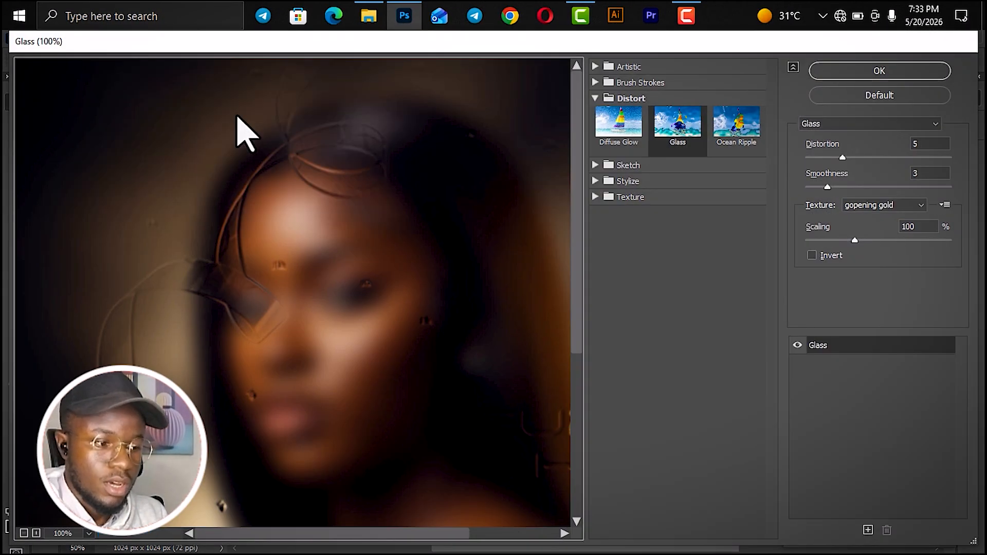
key(ctrl+minus)
key(ctrl+minus)
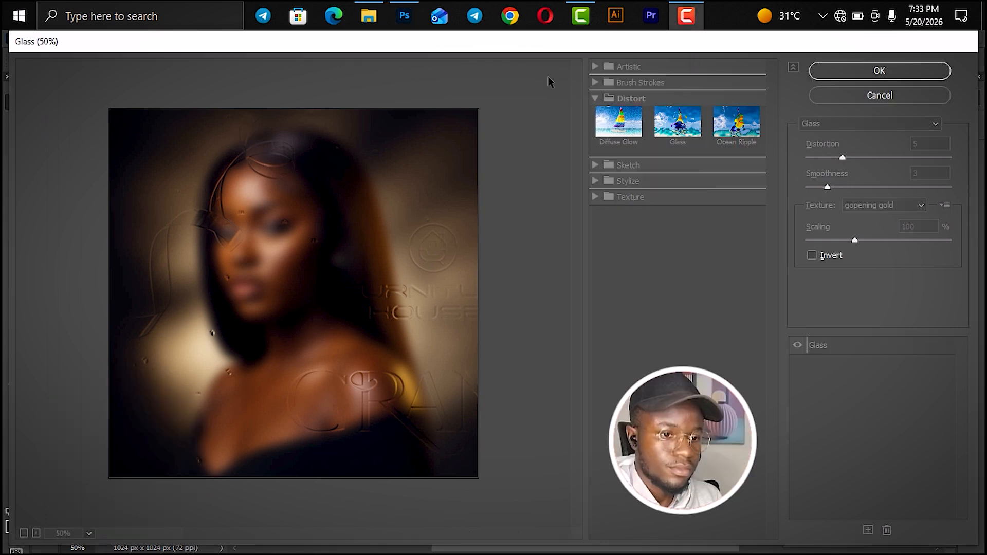
click(549, 78)
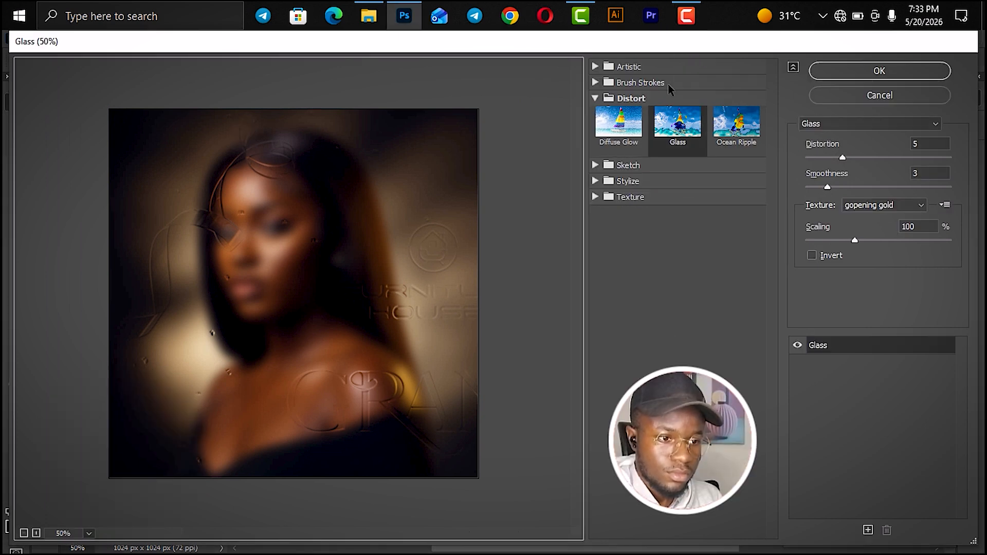
- Browse the Artistic and Distort filter categories, comparing Diffuse Glow and Ocean Ripple on the portrait before choosing Glass
click(595, 99)
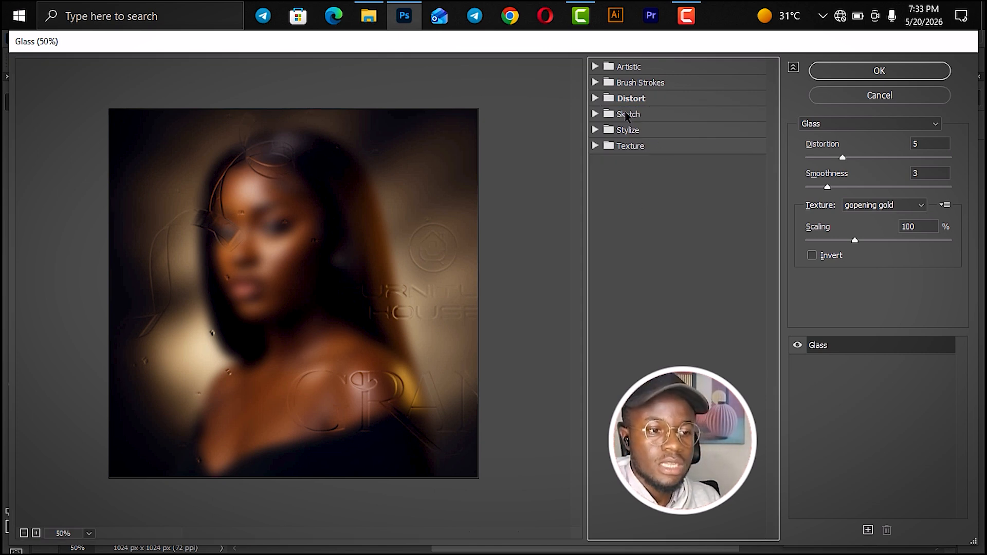
click(599, 68)
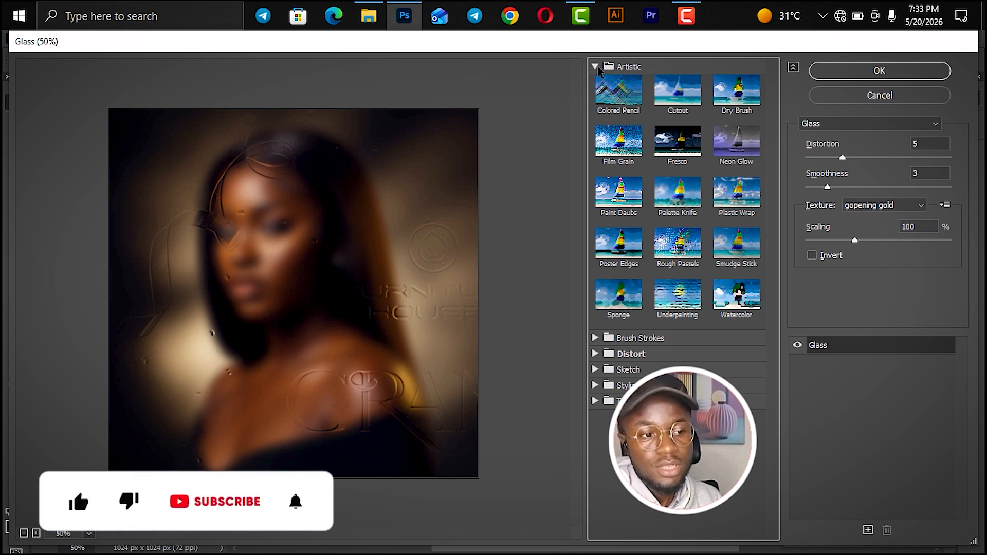
click(600, 68)
click(598, 101)
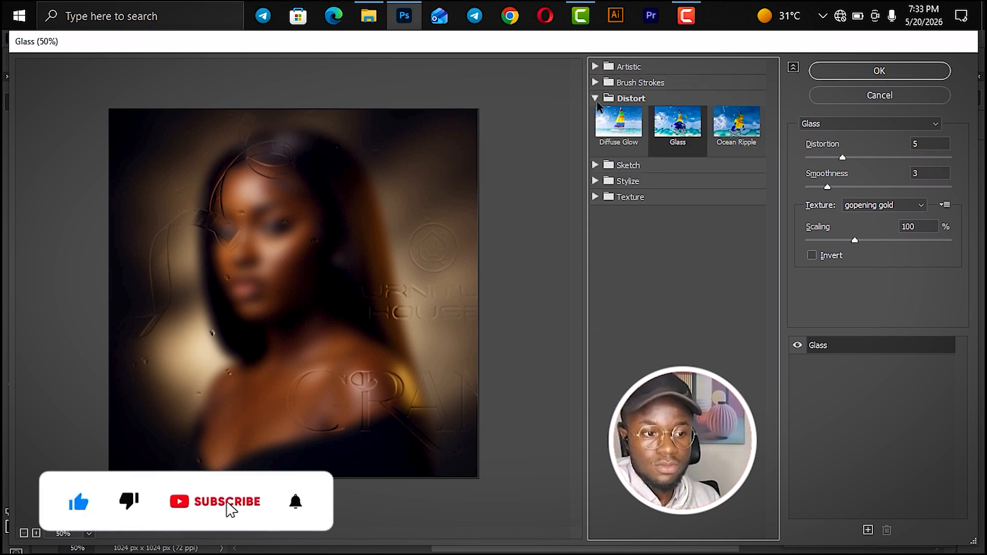
click(617, 138)
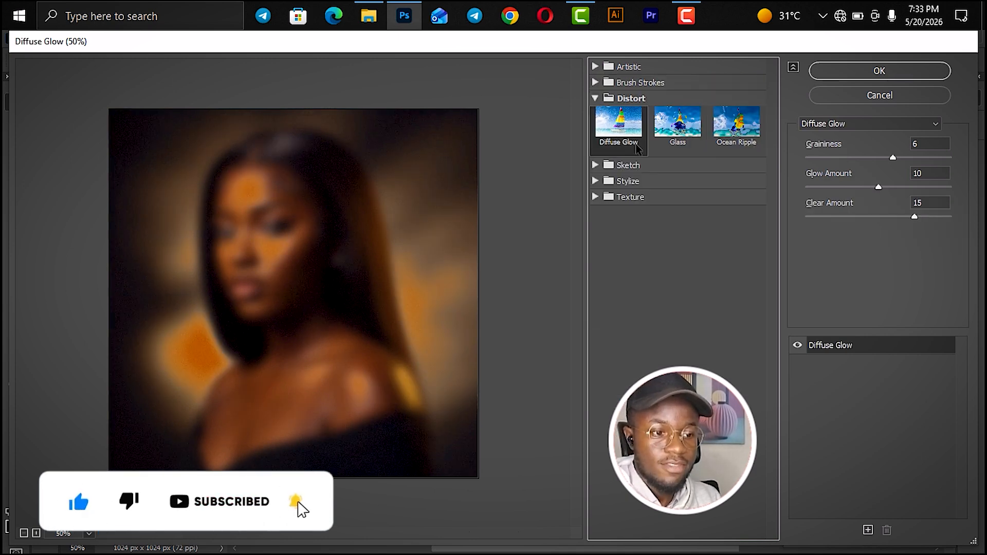
click(678, 124)
click(741, 135)
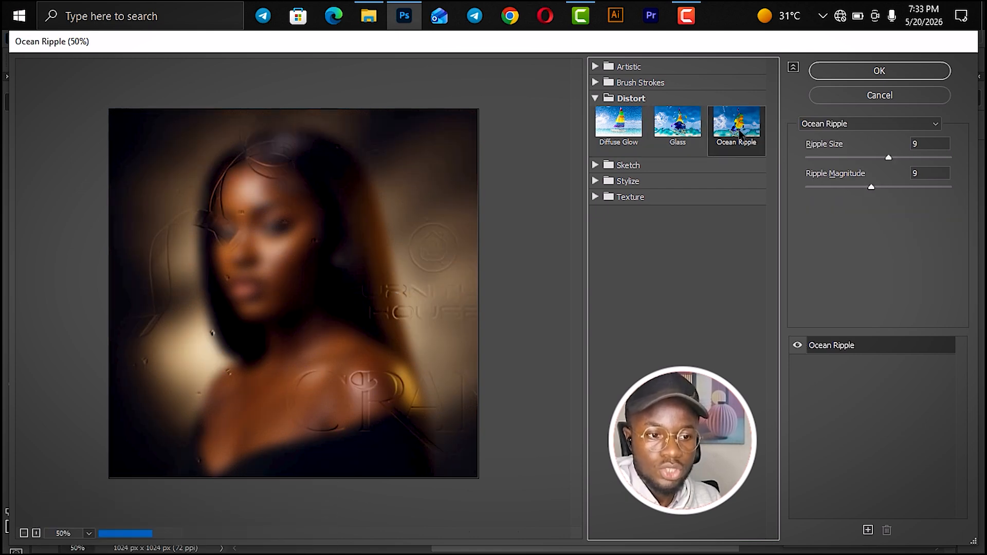
click(682, 137)
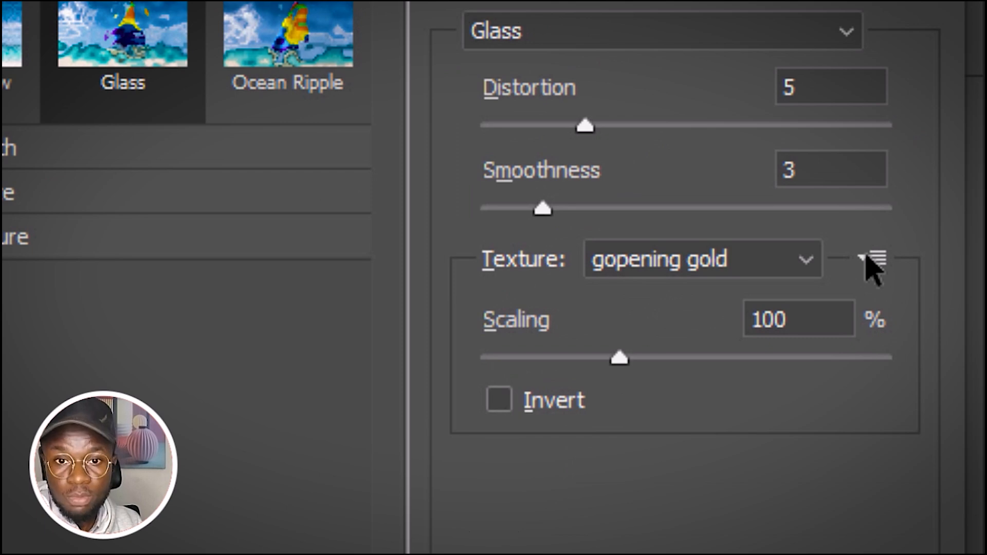
- Load texture file 1 from the GRADIENT PSD PACK folder into the Glass filter
click(872, 258)
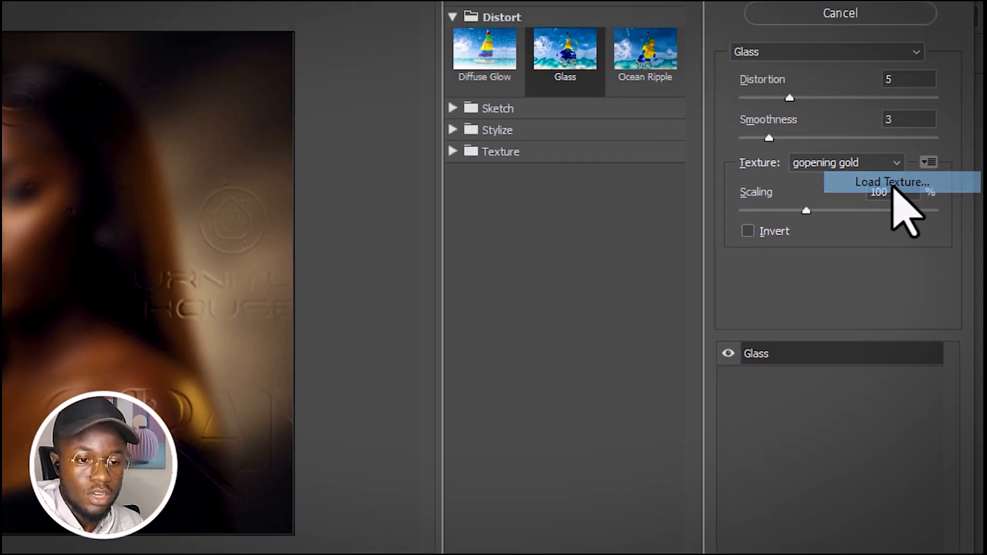
click(883, 163)
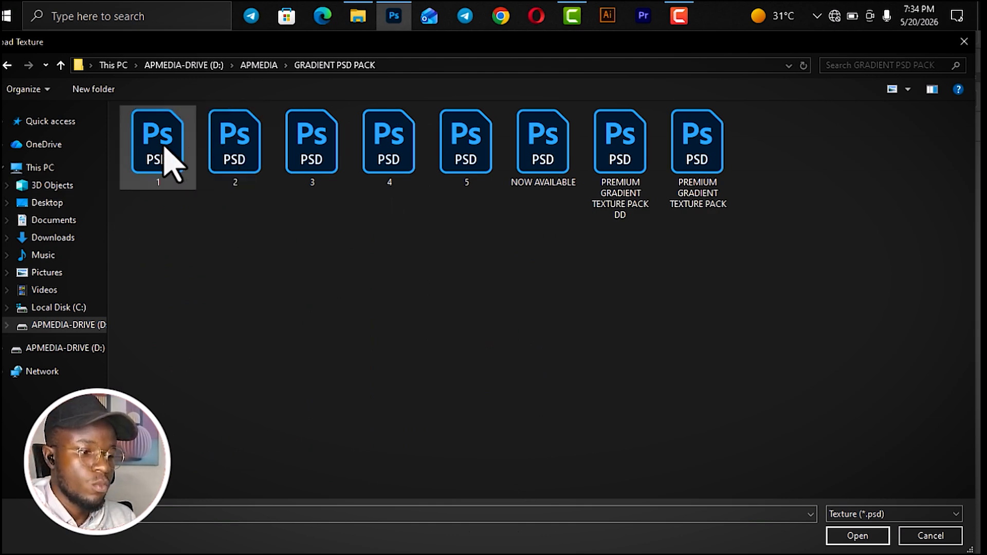
click(868, 537)
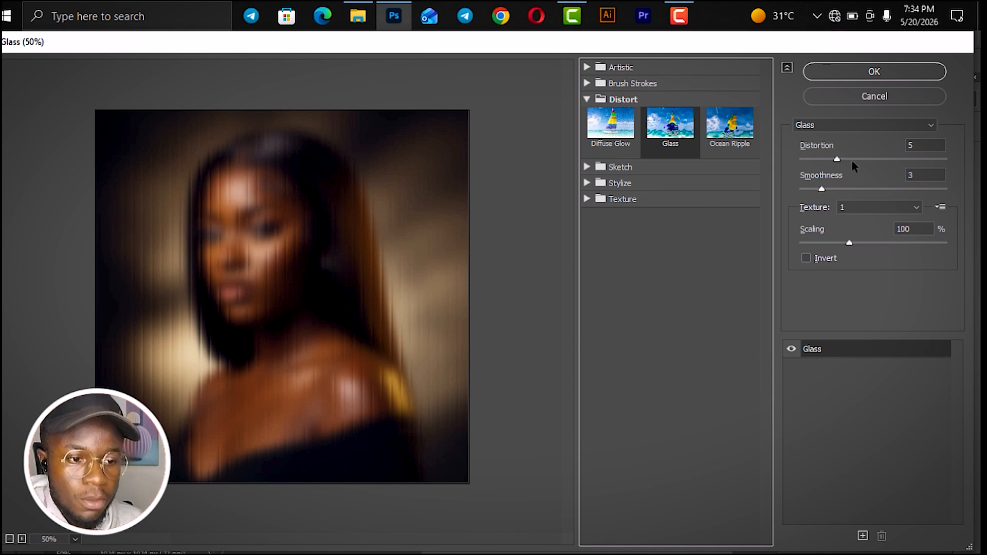
- Apply the Glass filter to IMAGE 2 with Distortion 13, Smoothness 2 and Scaling 185%
drag(838, 159, 893, 161)
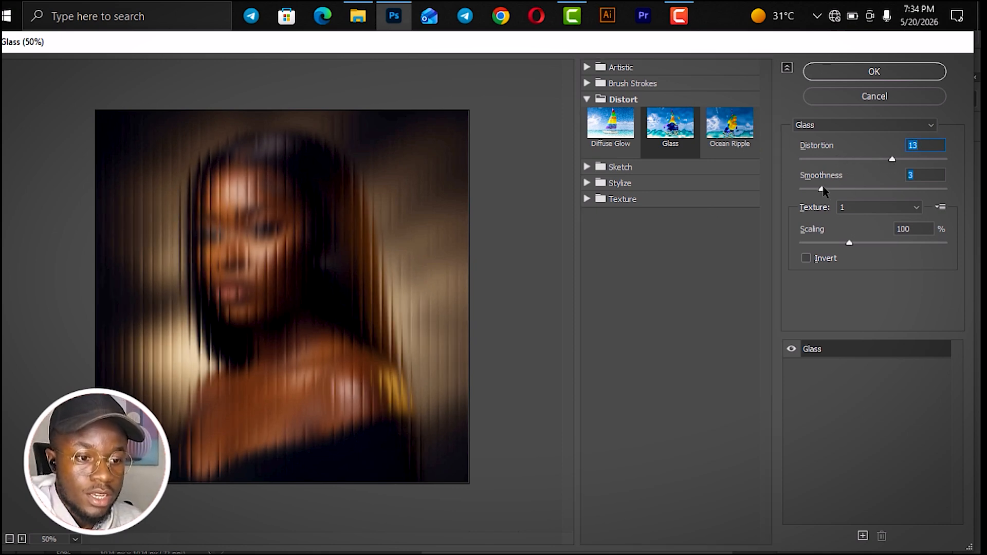
mouse_move(823, 189)
mouse_down()
mouse_move(892, 199)
mouse_move(815, 203)
mouse_up()
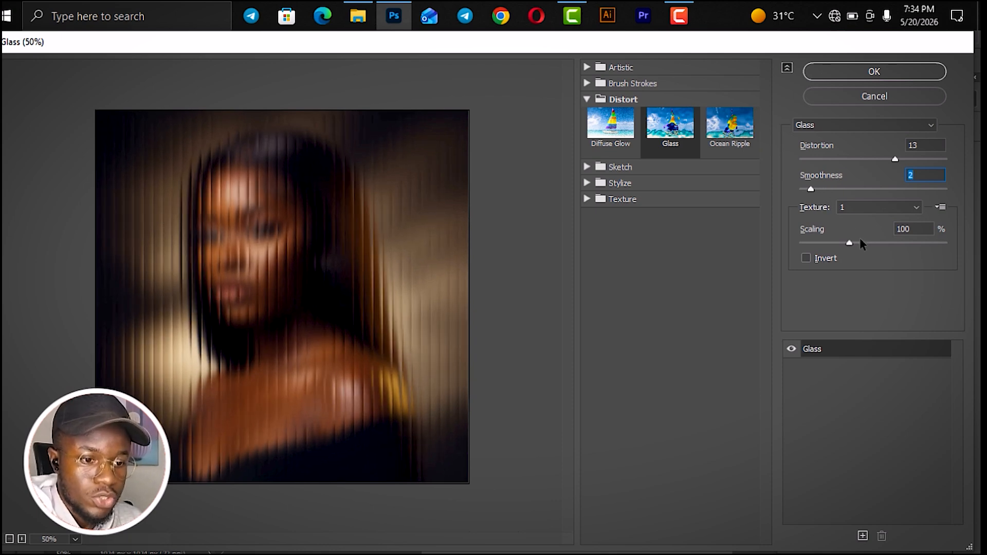
drag(849, 244, 931, 249)
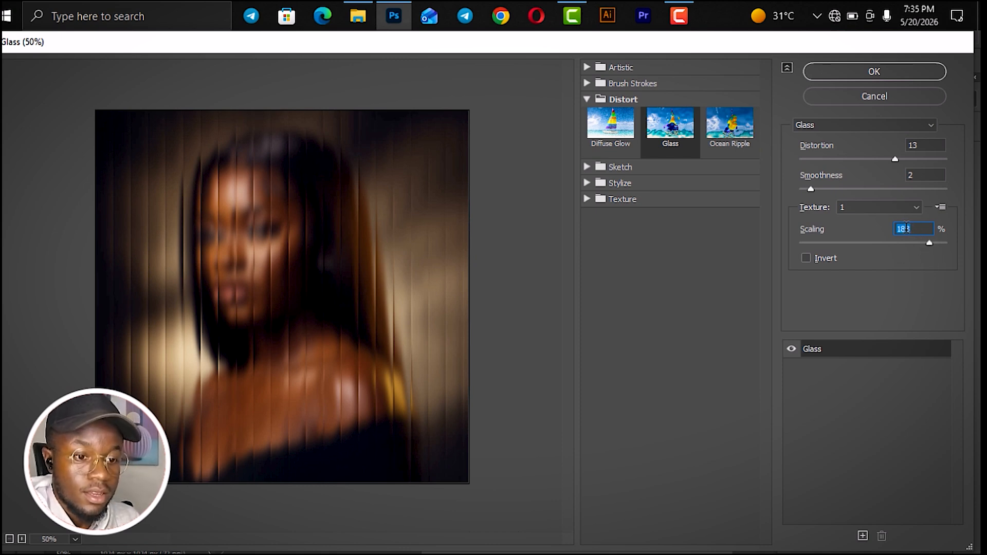
text(5)
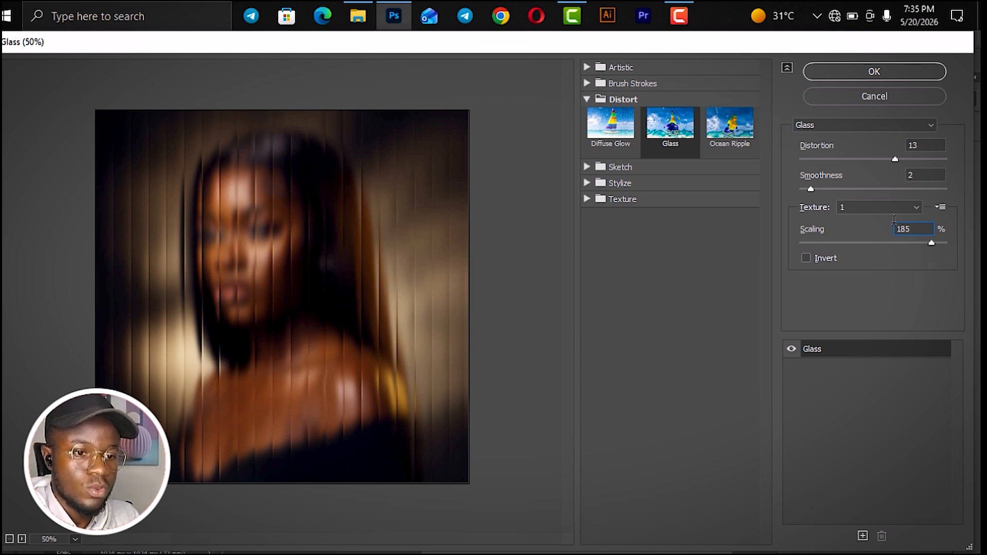
click(884, 73)
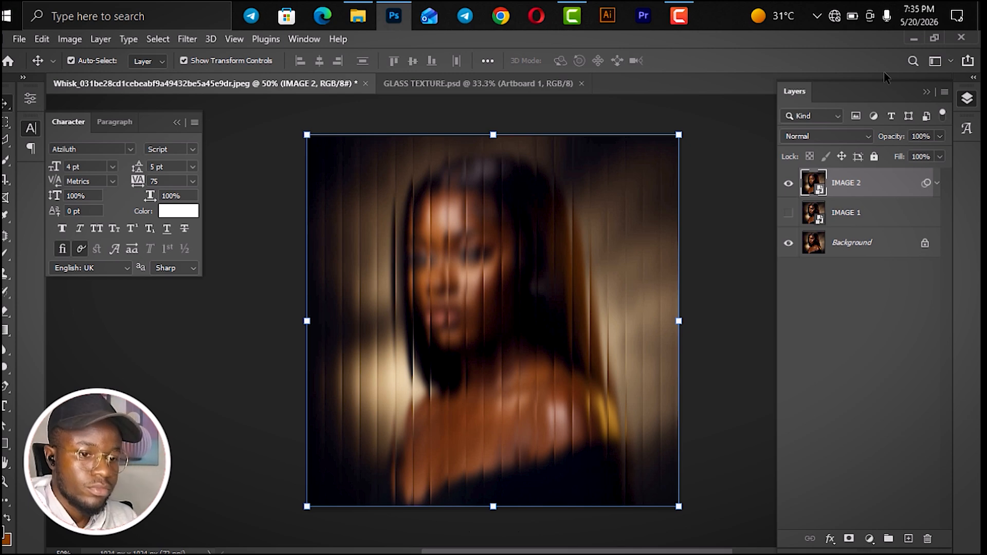
- Make the IMAGE 1 layer visible again and select the IMAGE 2 layer
key(h)
drag(484, 332, 374, 319)
key(v)
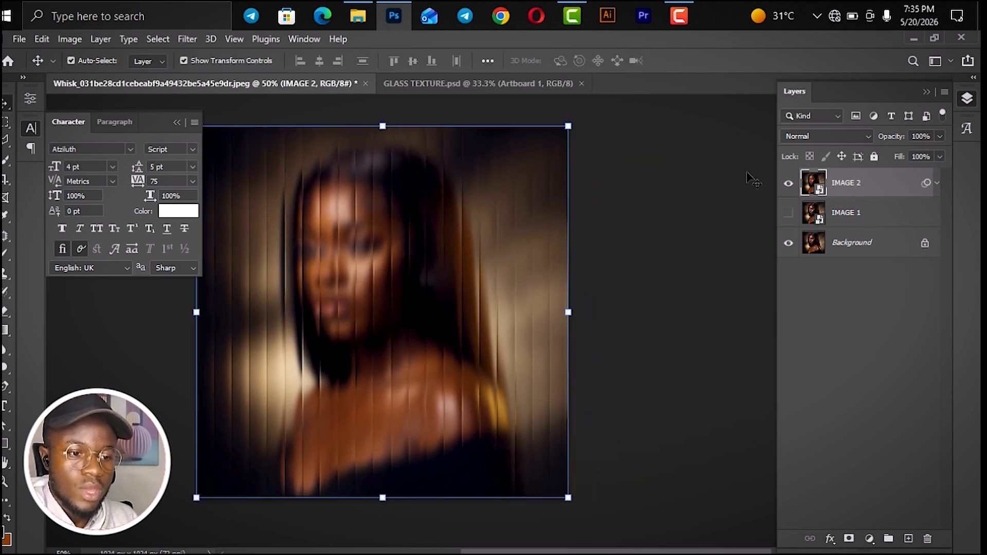
click(789, 216)
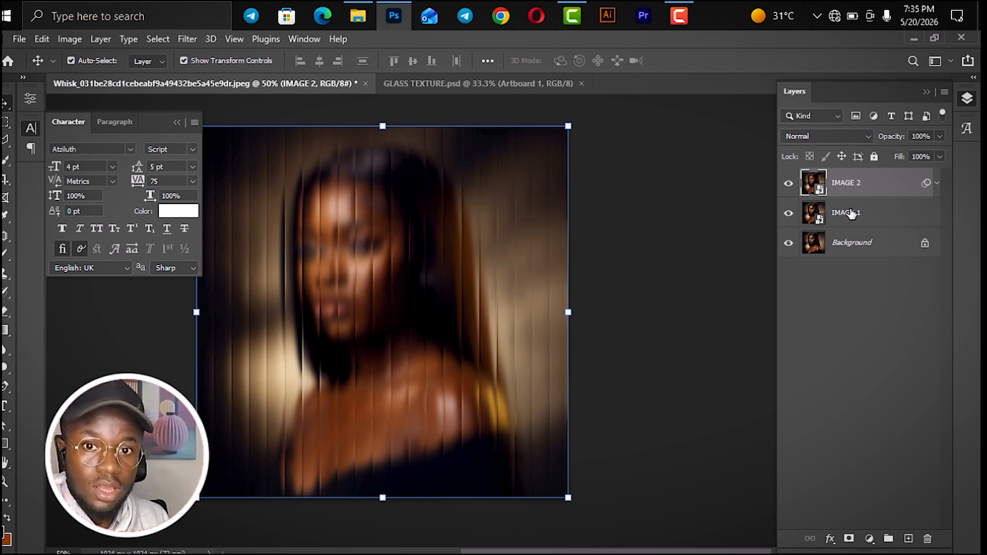
click(853, 224)
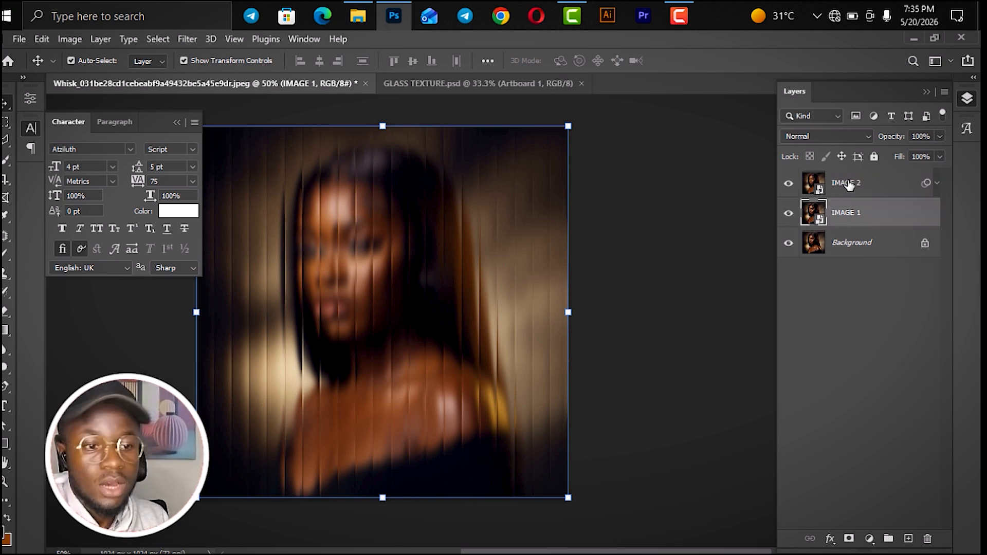
click(853, 184)
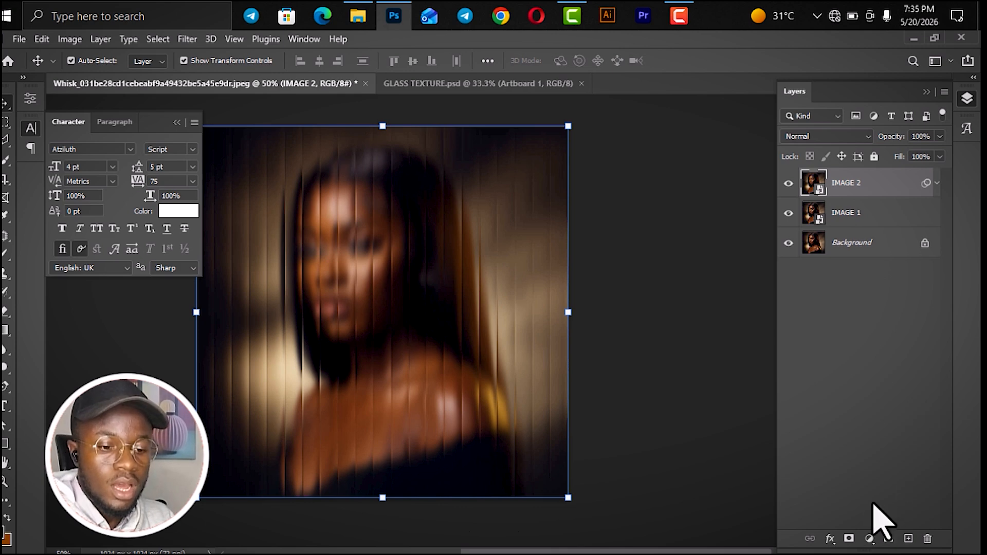
- Add a layer mask to IMAGE 2 and brush out the glass effect over the woman's face, hair, neck and chest
click(849, 539)
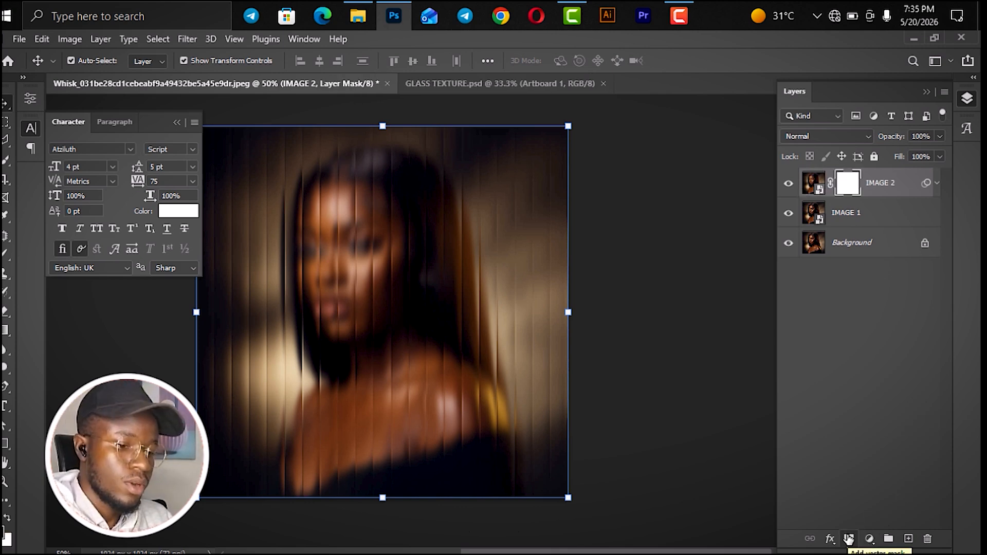
key(h)
key(b)
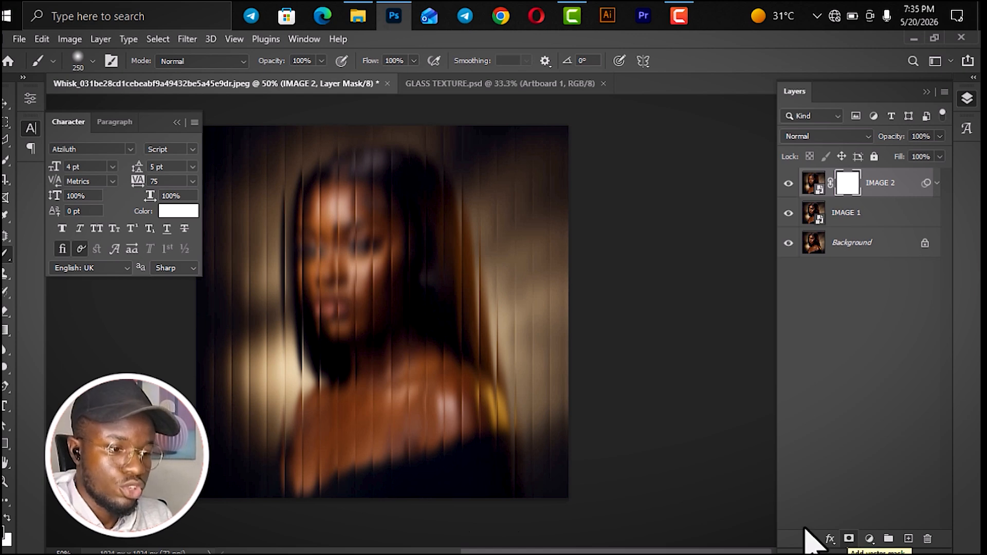
mouse_move(399, 224)
mouse_down()
mouse_move(358, 314)
mouse_move(362, 289)
mouse_move(333, 225)
mouse_move(362, 306)
mouse_move(359, 216)
mouse_move(359, 459)
mouse_move(366, 193)
mouse_move(384, 463)
mouse_move(394, 338)
mouse_move(378, 187)
mouse_move(384, 410)
mouse_move(382, 282)
mouse_move(353, 326)
mouse_up()
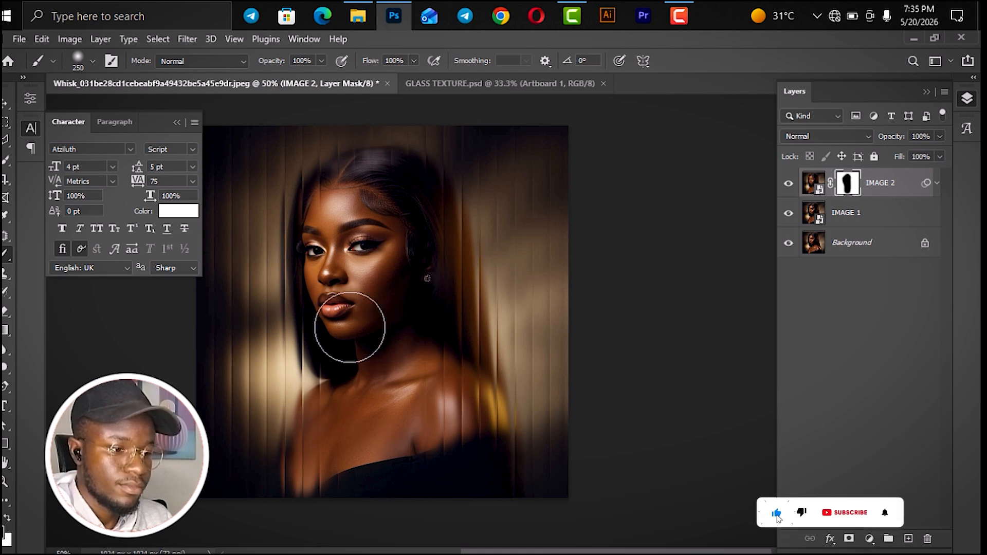
key(v)
click(631, 268)
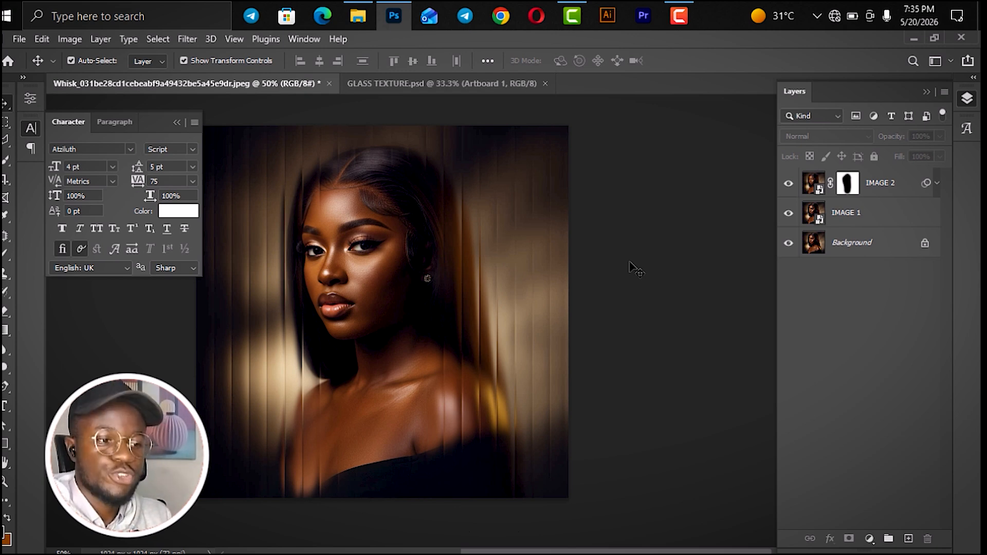
- Delete the layer mask from IMAGE 2 and clear all of its smart filters
click(847, 185)
right_click(847, 186)
click(877, 215)
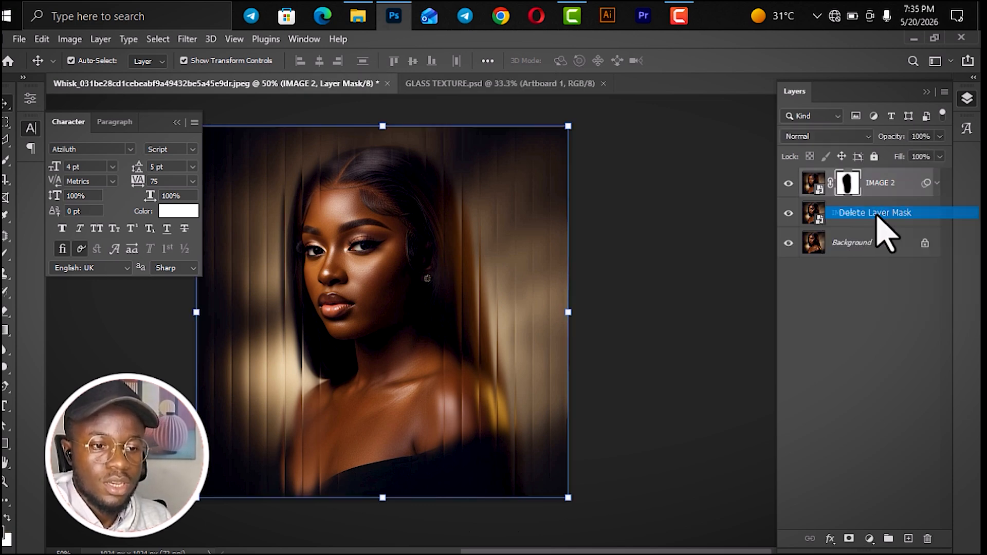
right_click(930, 187)
click(920, 213)
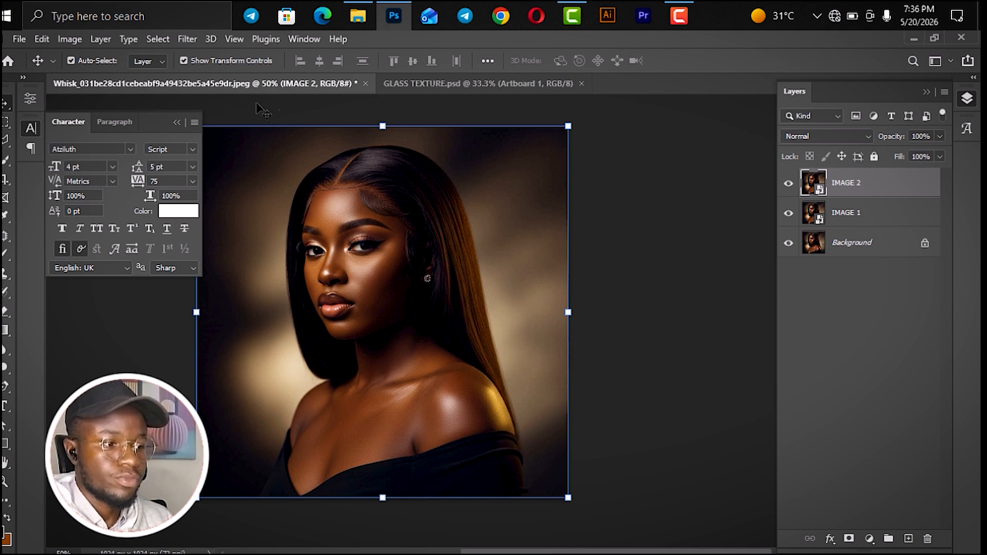
- Apply a Gaussian Blur with a radius of 13 pixels to IMAGE 2
click(191, 41)
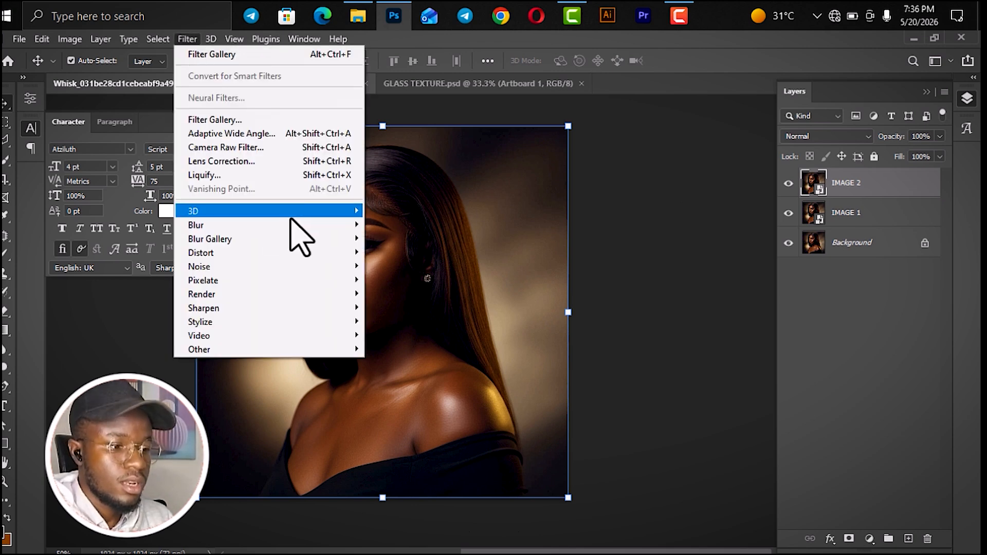
mouse_move(349, 229)
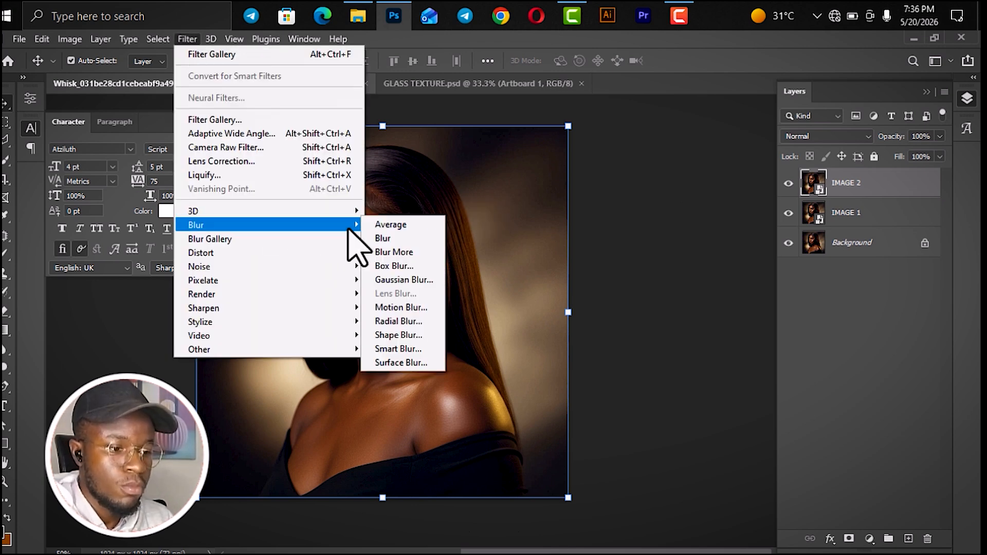
click(418, 282)
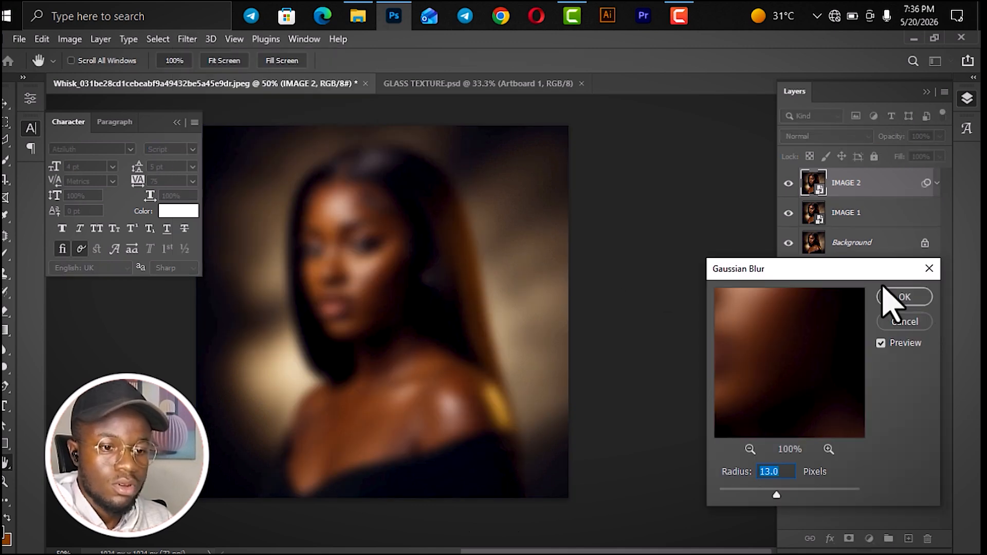
drag(869, 267, 788, 165)
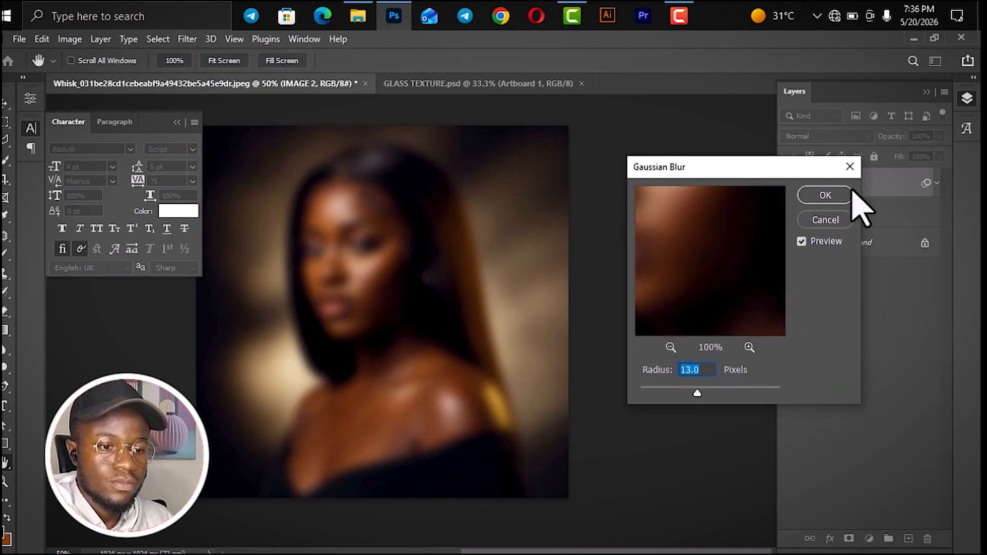
click(834, 196)
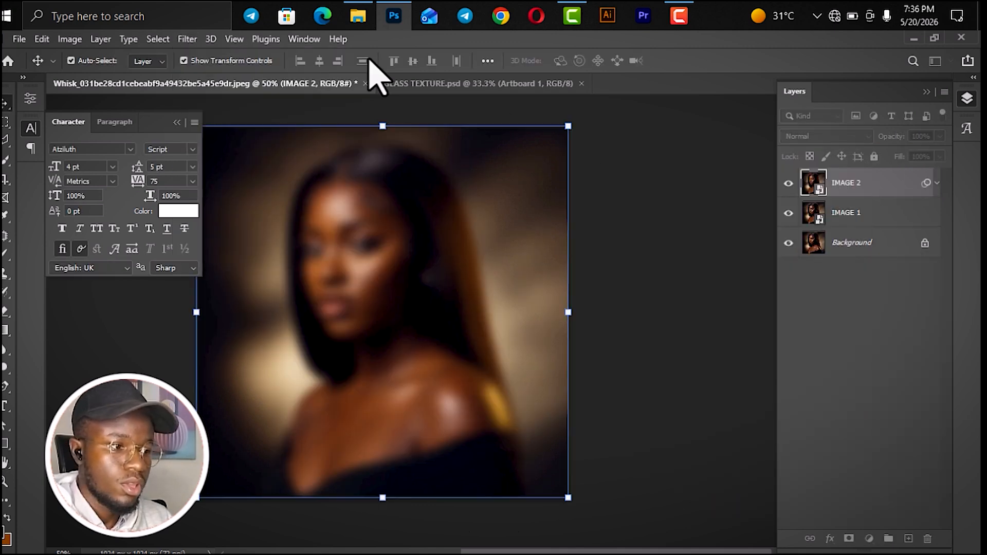
- Start the Glass filter on IMAGE 2 and load the PSD file 2 from the GRADIENT PSD PACK folder as its texture
click(188, 39)
key(Escape)
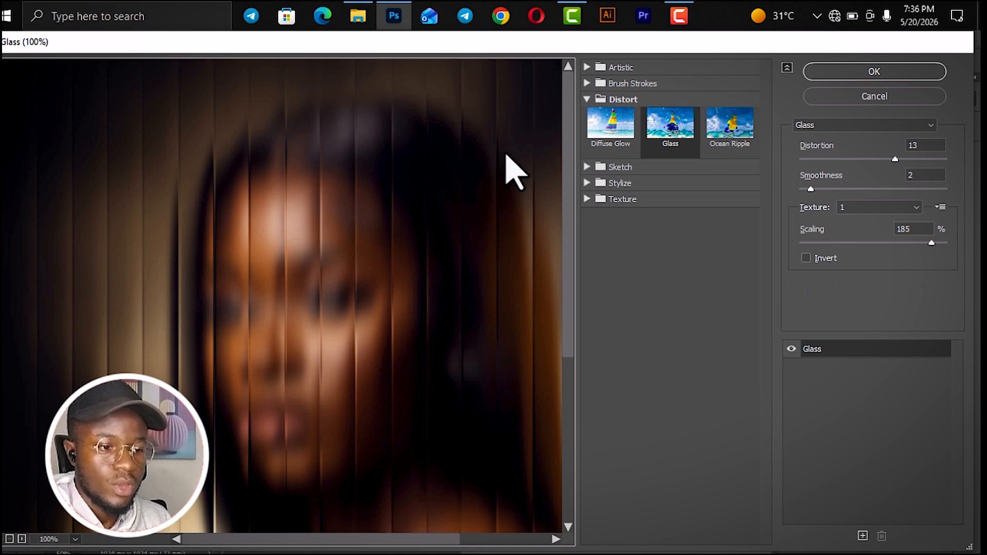
key(ctrl+minus)
key(ctrl+minus)
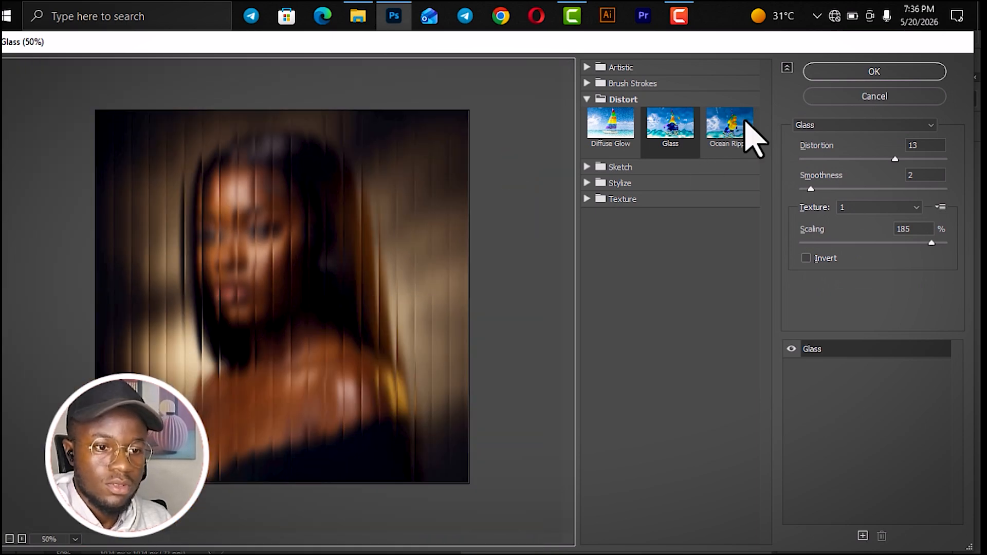
click(942, 206)
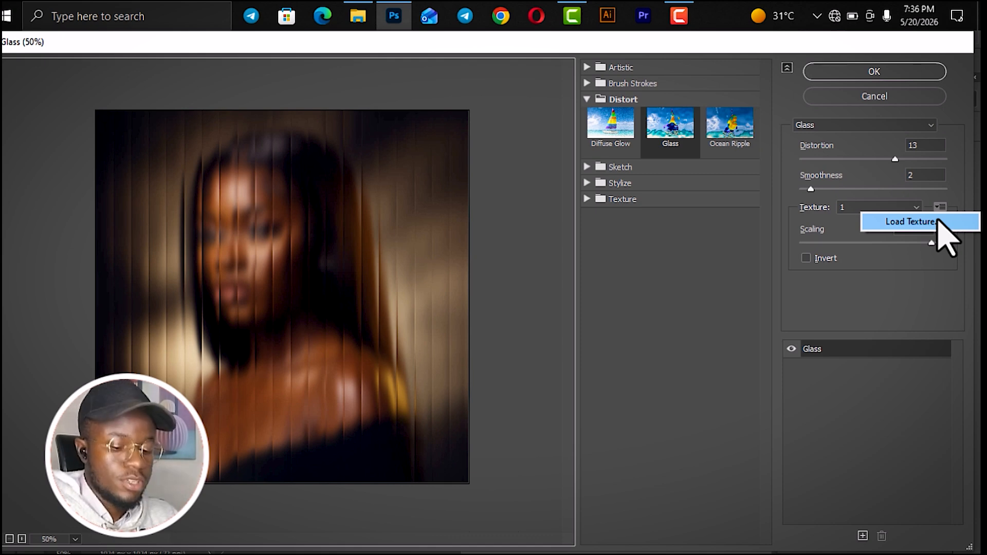
click(921, 222)
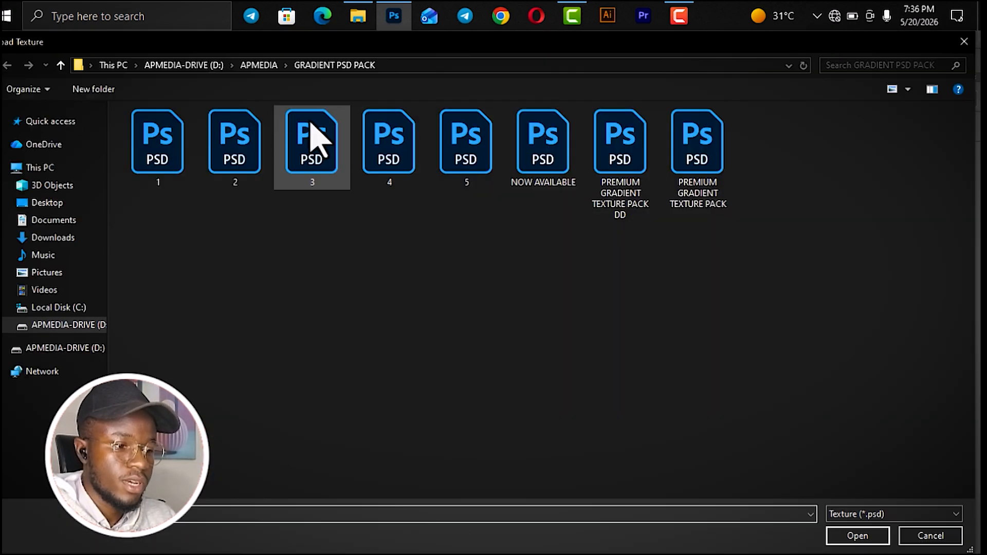
click(242, 151)
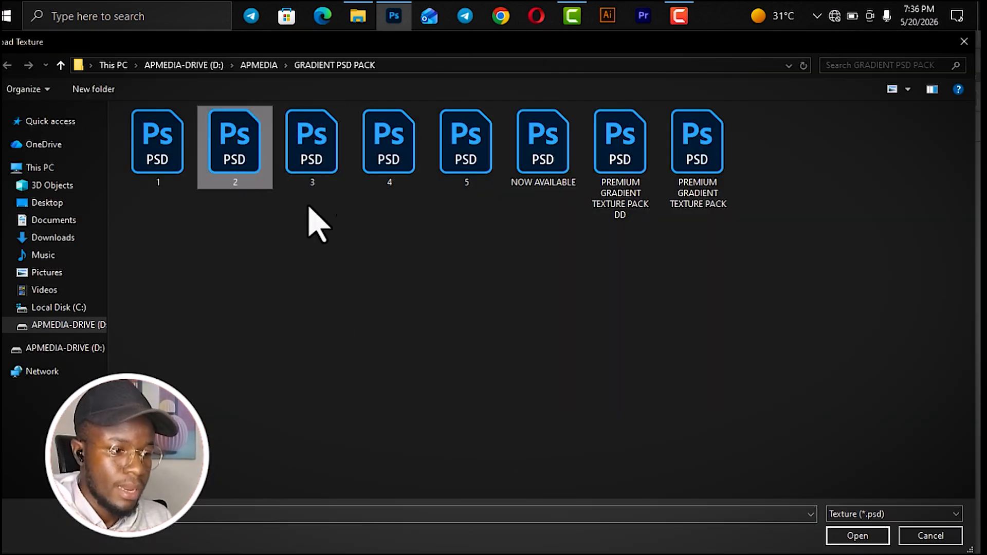
click(858, 539)
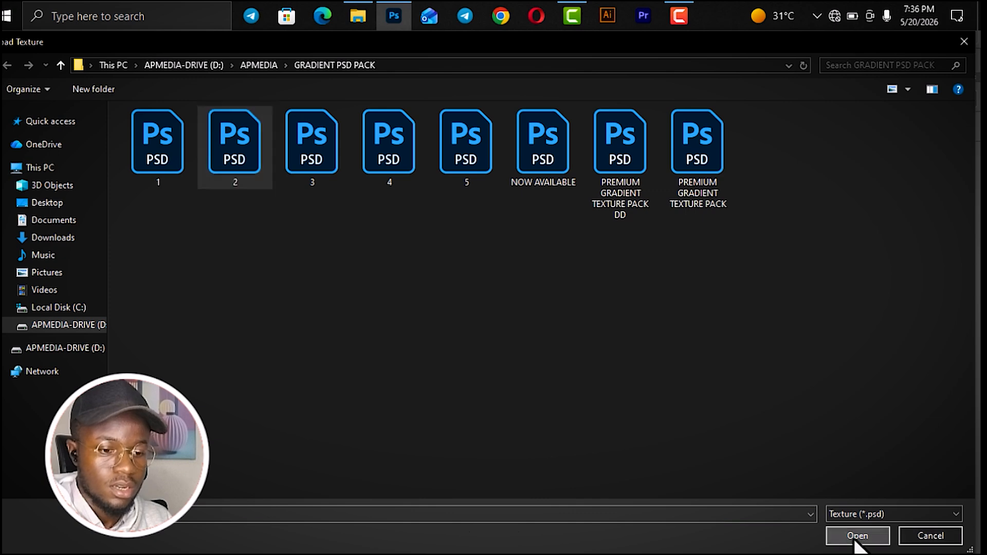